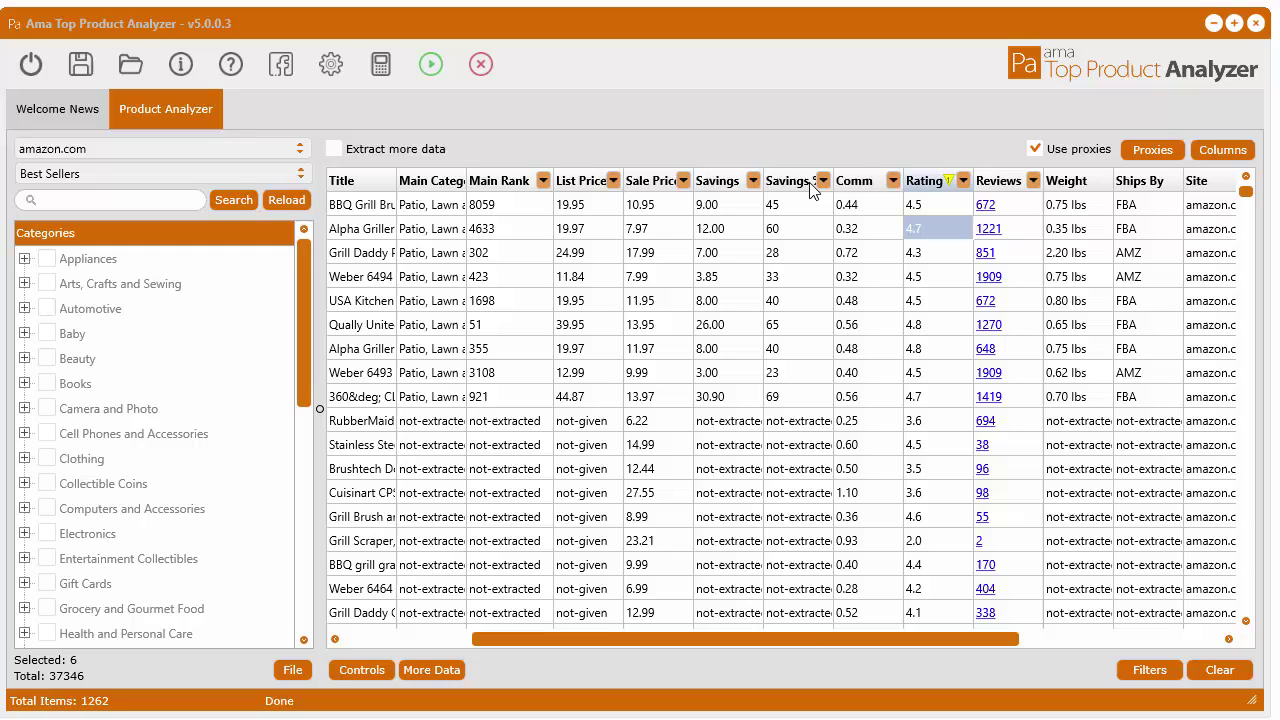
# Step: Filter the product table to items with a Main Rank greater than 500
pyautogui.moveTo(814, 628); pyautogui.dragTo(687, 637)
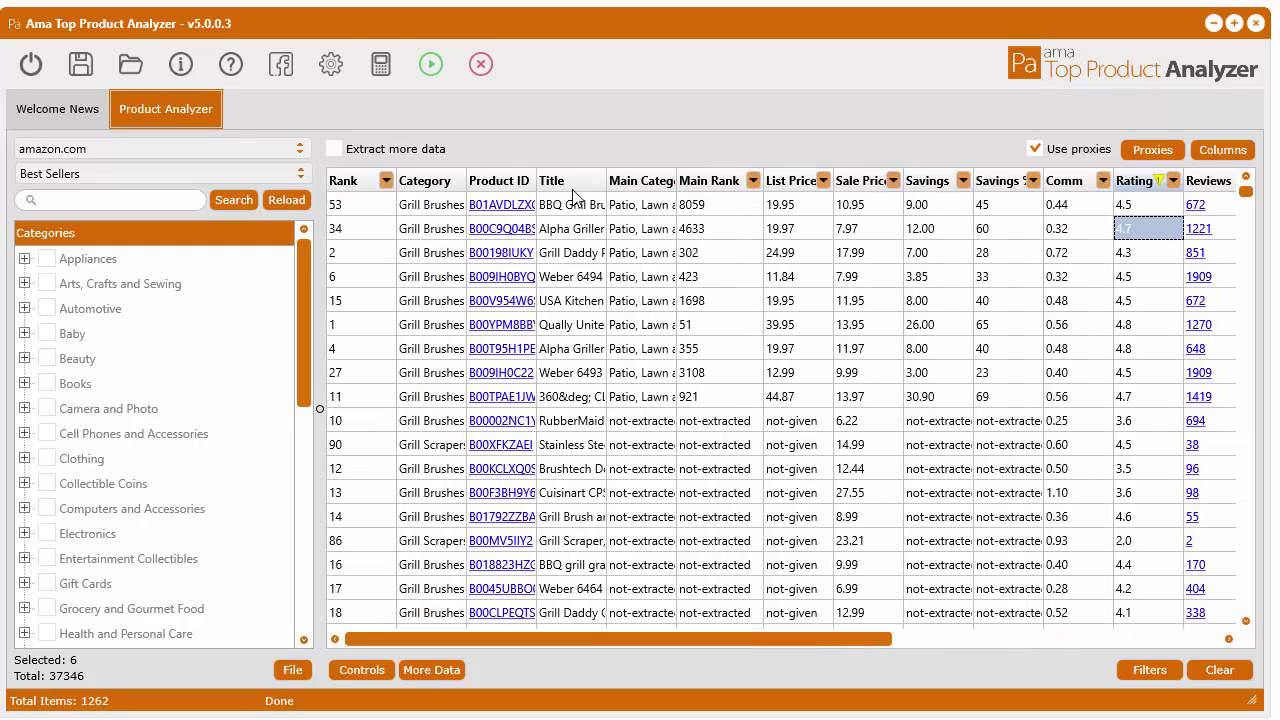
pyautogui.click(752, 182)
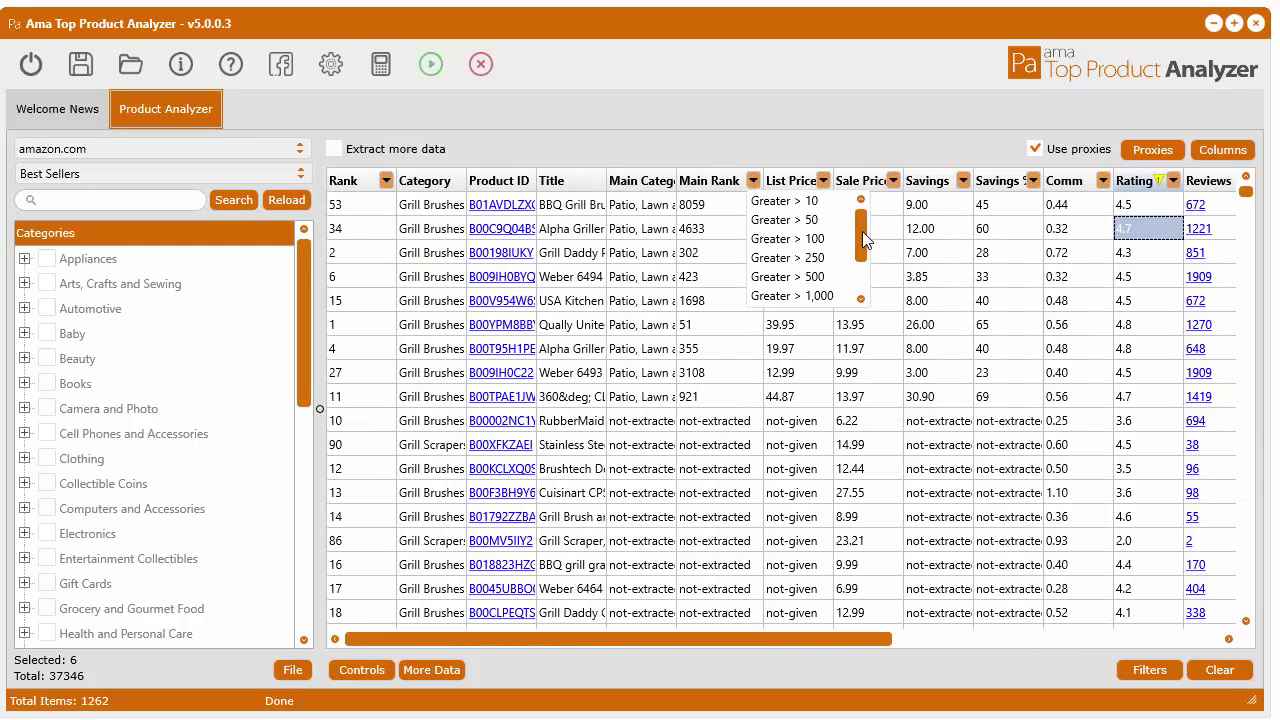
pyautogui.moveTo(866, 240)
pyautogui.mouseDown()
pyautogui.moveTo(862, 283)
pyautogui.moveTo(863, 223)
pyautogui.mouseUp()
pyautogui.click(822, 278)
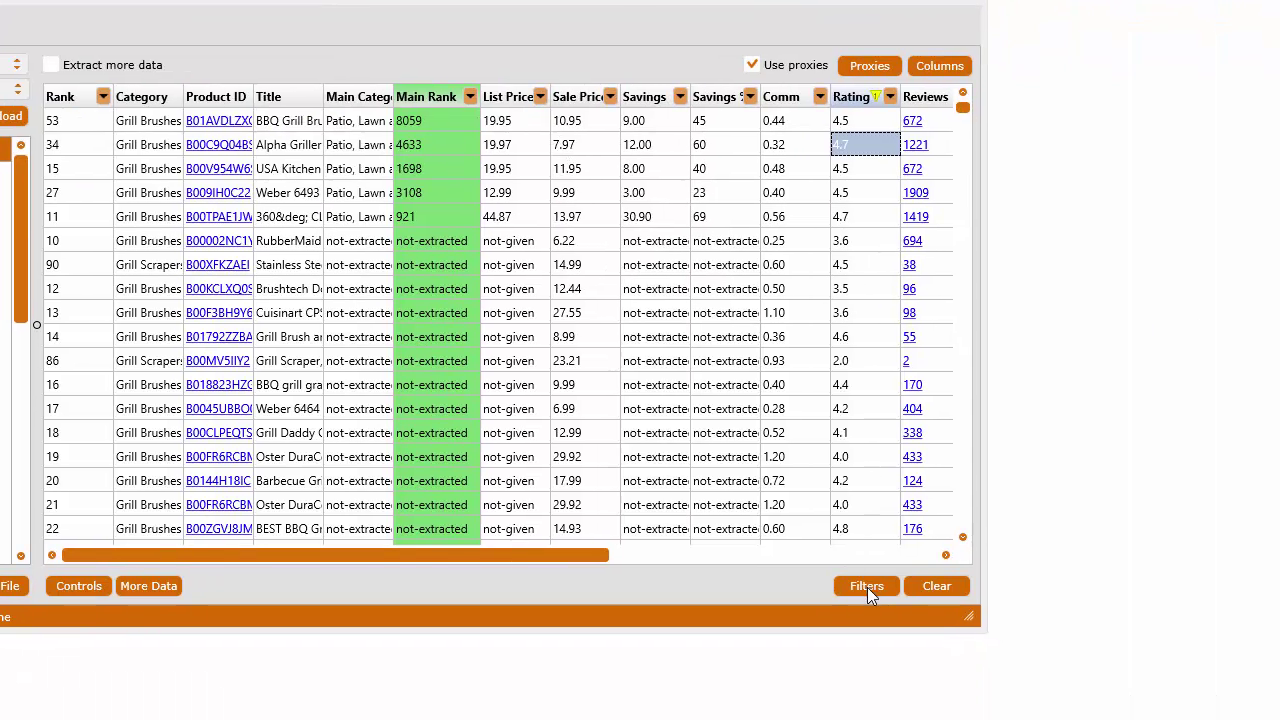
# Step: Display the active filters and add a quick filter for Sale Price greater than 25
pyautogui.click(867, 587)
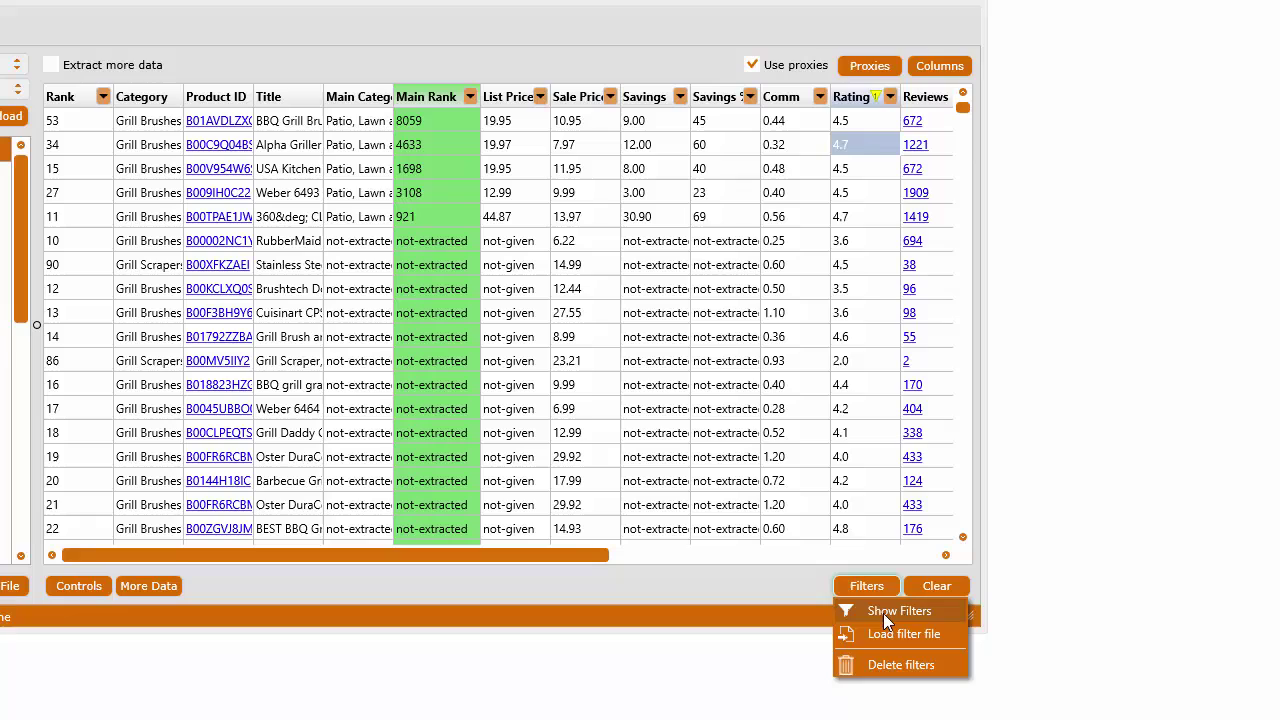
pyautogui.click(883, 613)
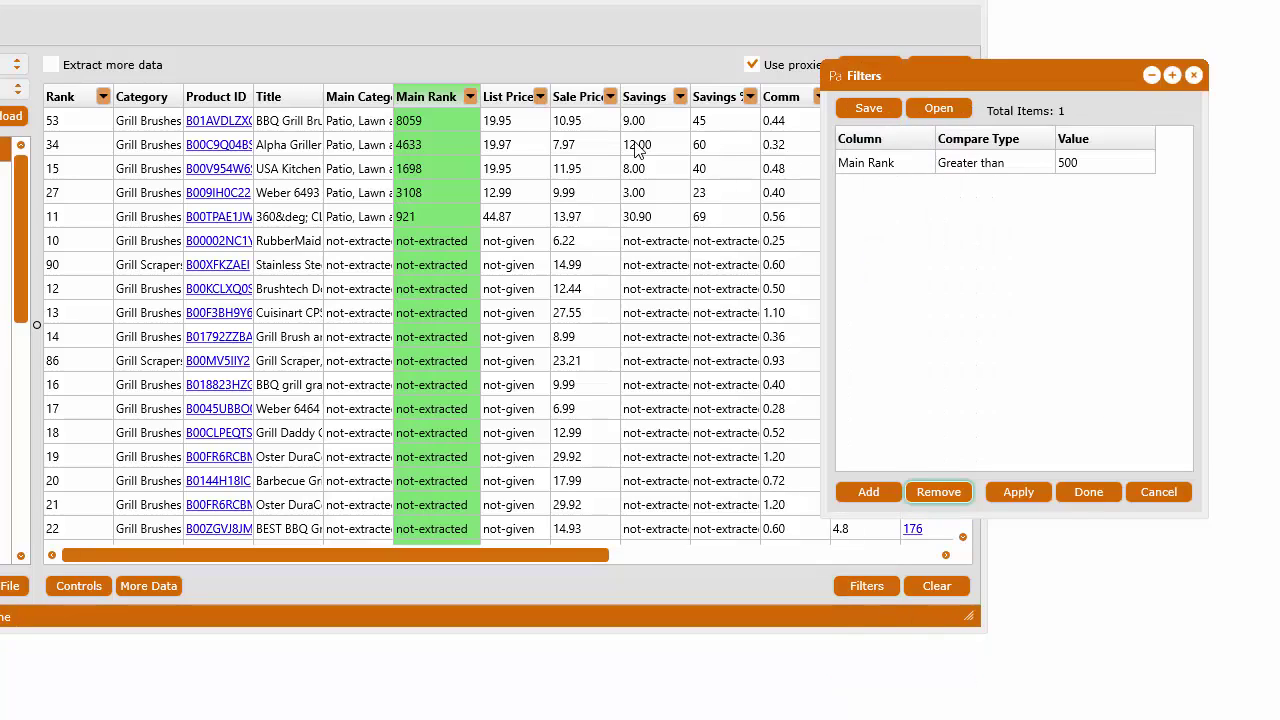
pyautogui.click(615, 104)
pyautogui.click(610, 96)
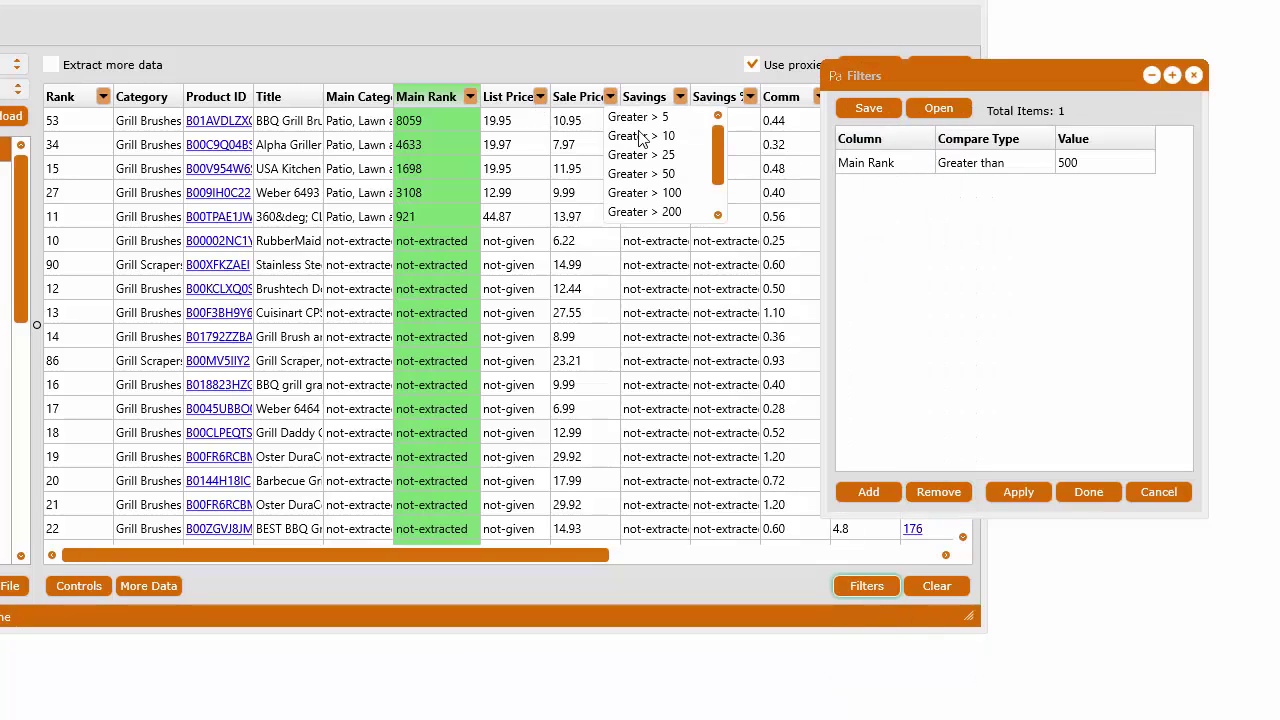
pyautogui.click(652, 167)
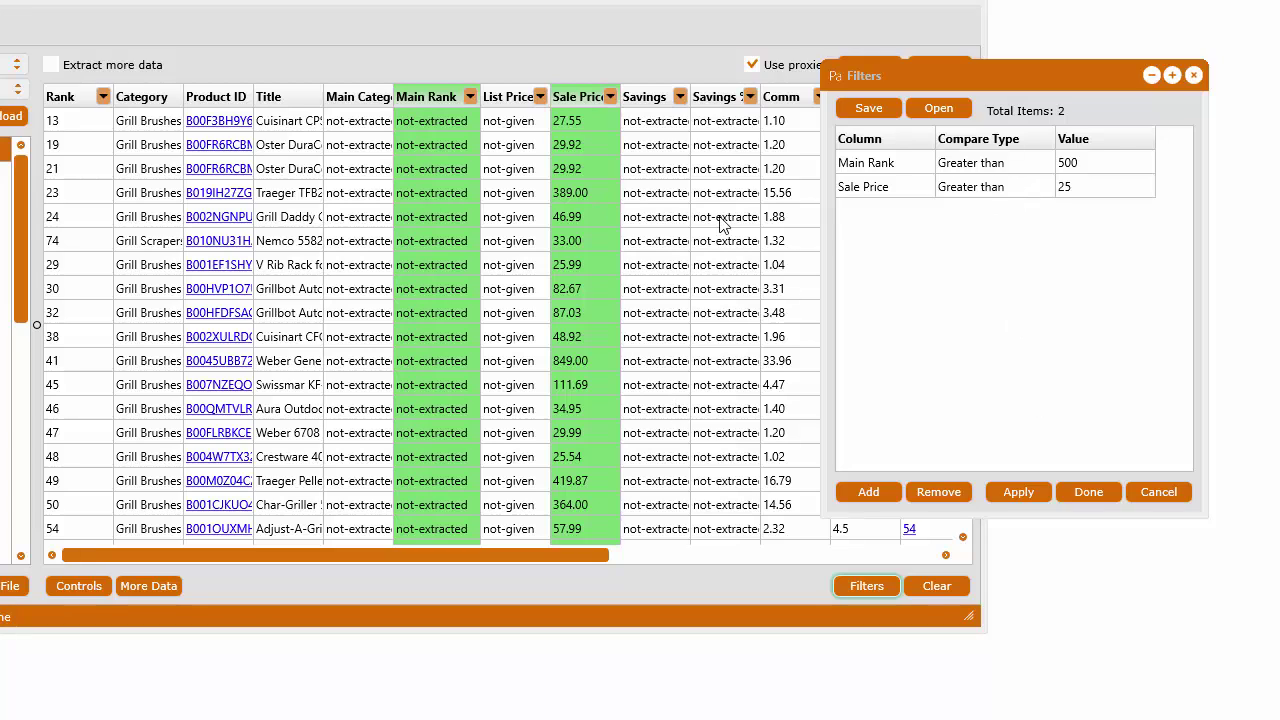
# Step: Delete all filters from the product table and close the Filters window
pyautogui.click(870, 590)
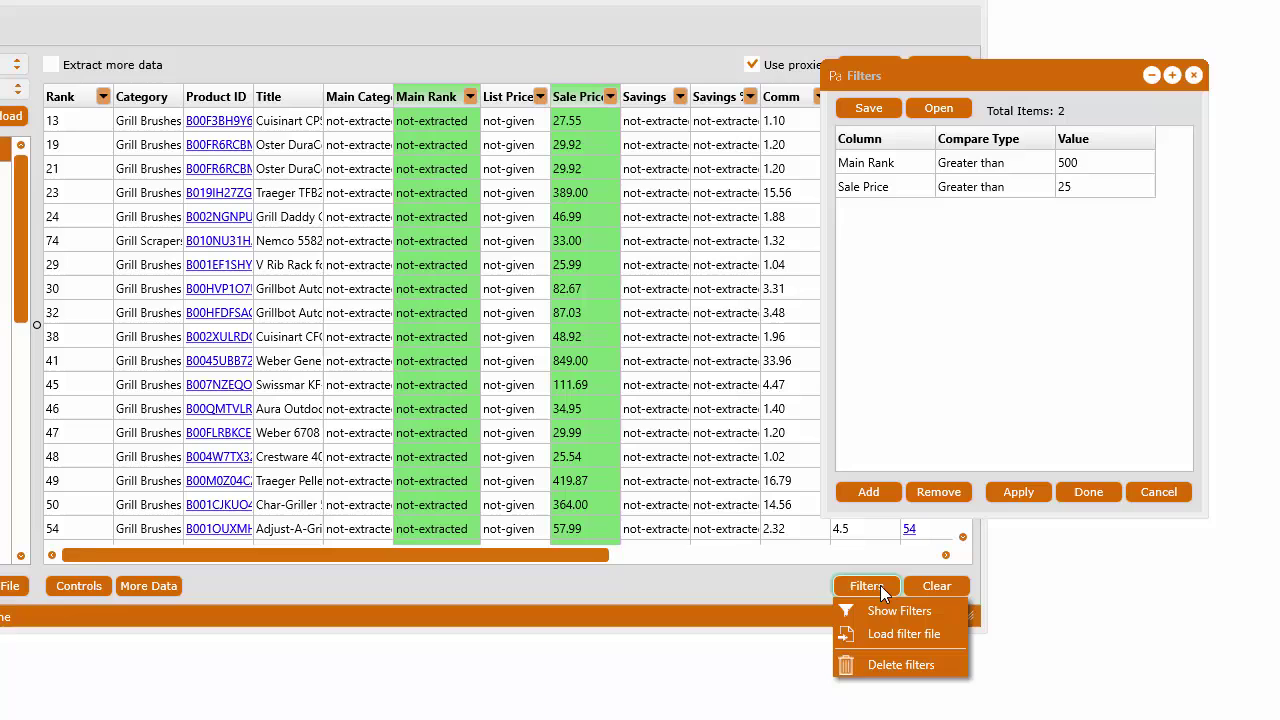
pyautogui.click(890, 666)
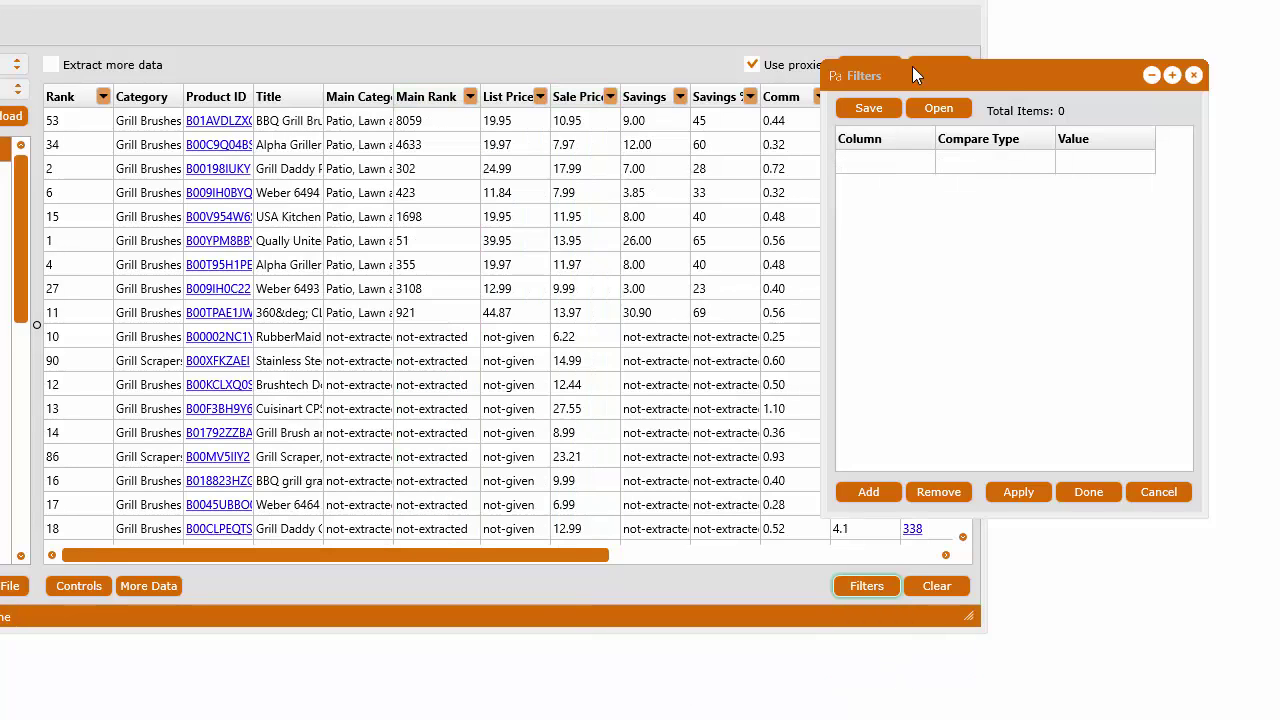
pyautogui.click(1193, 75)
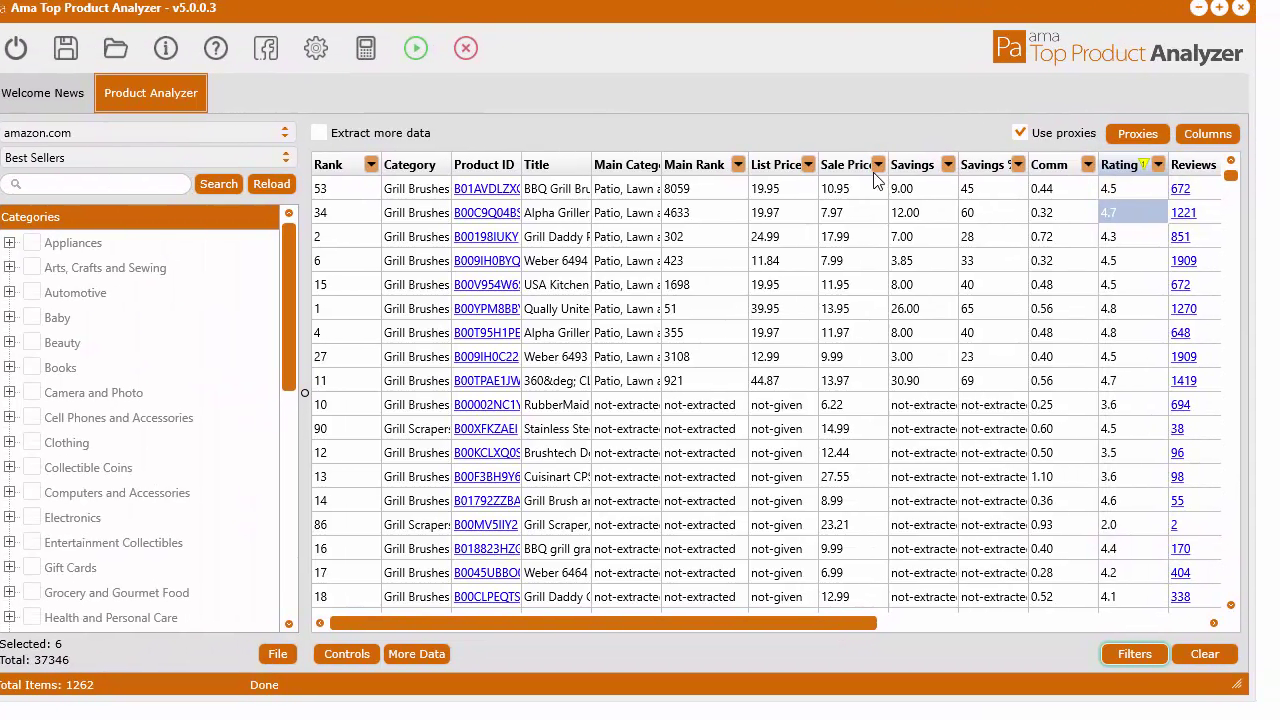
# Step: Examine the list of column quick filters in the settings, including the entries at its end, and close the settings
pyautogui.moveTo(812, 624); pyautogui.dragTo(965, 622)
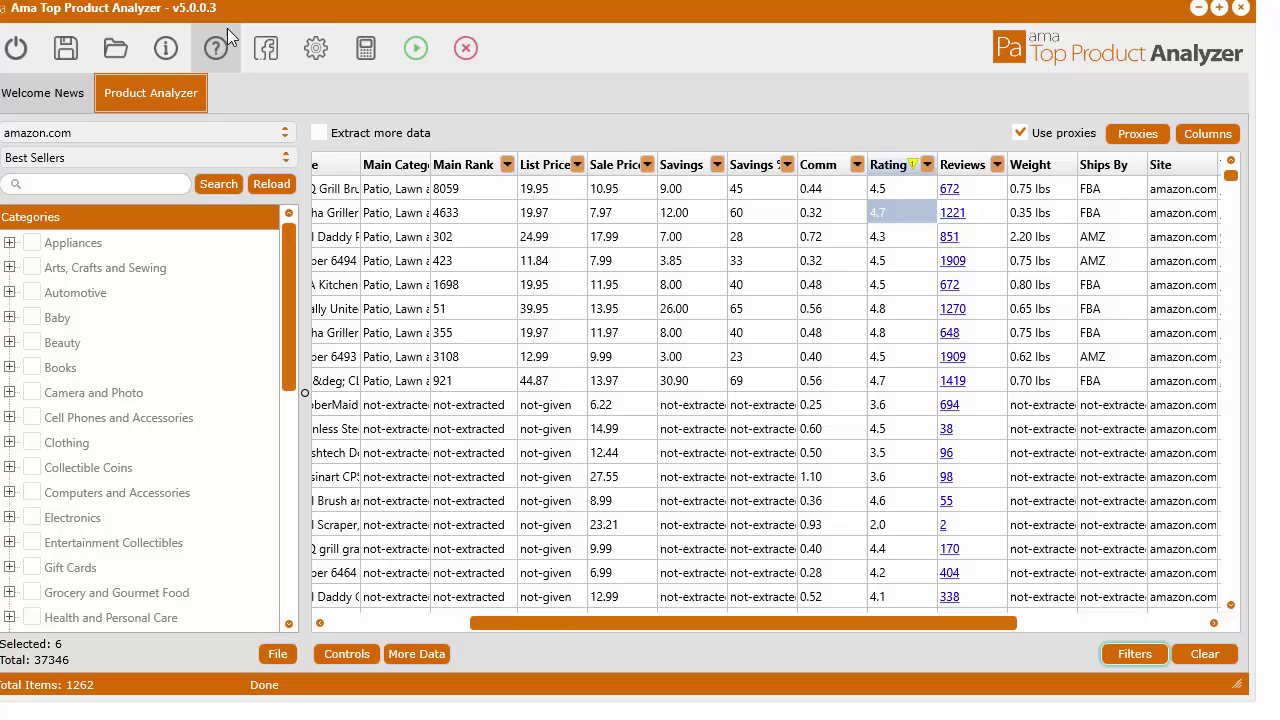
pyautogui.click(318, 50)
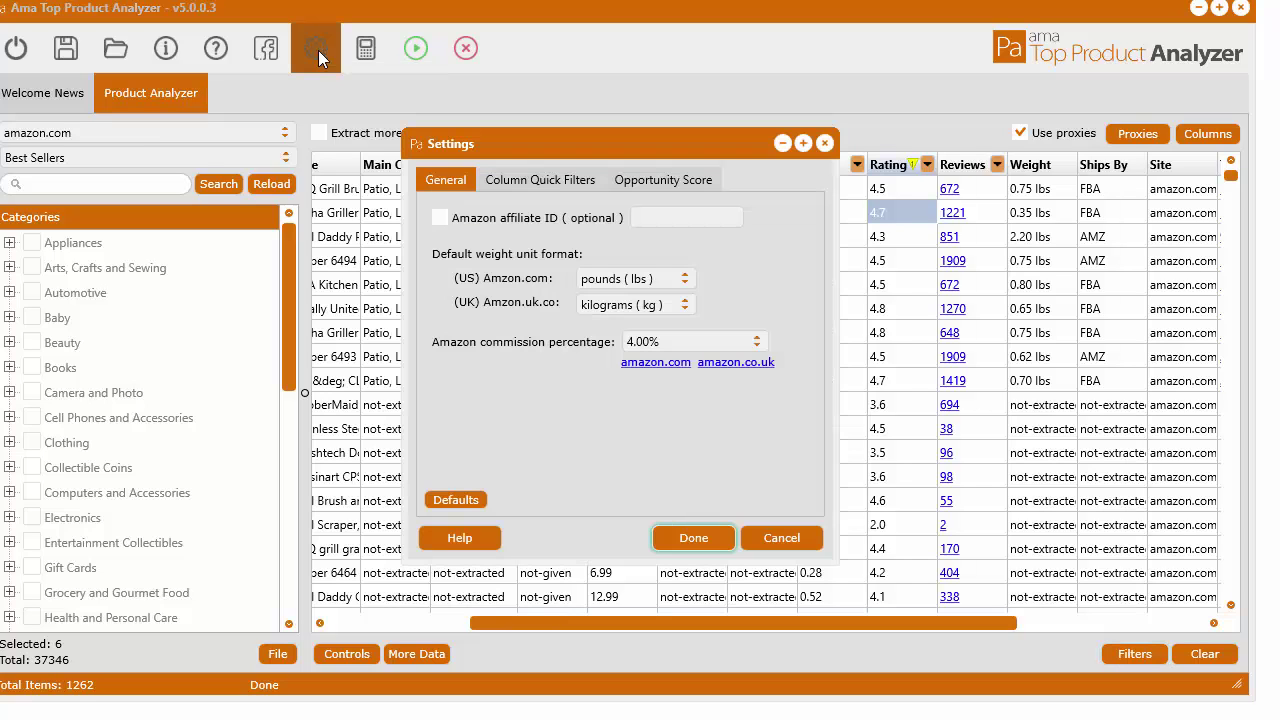
pyautogui.click(527, 179)
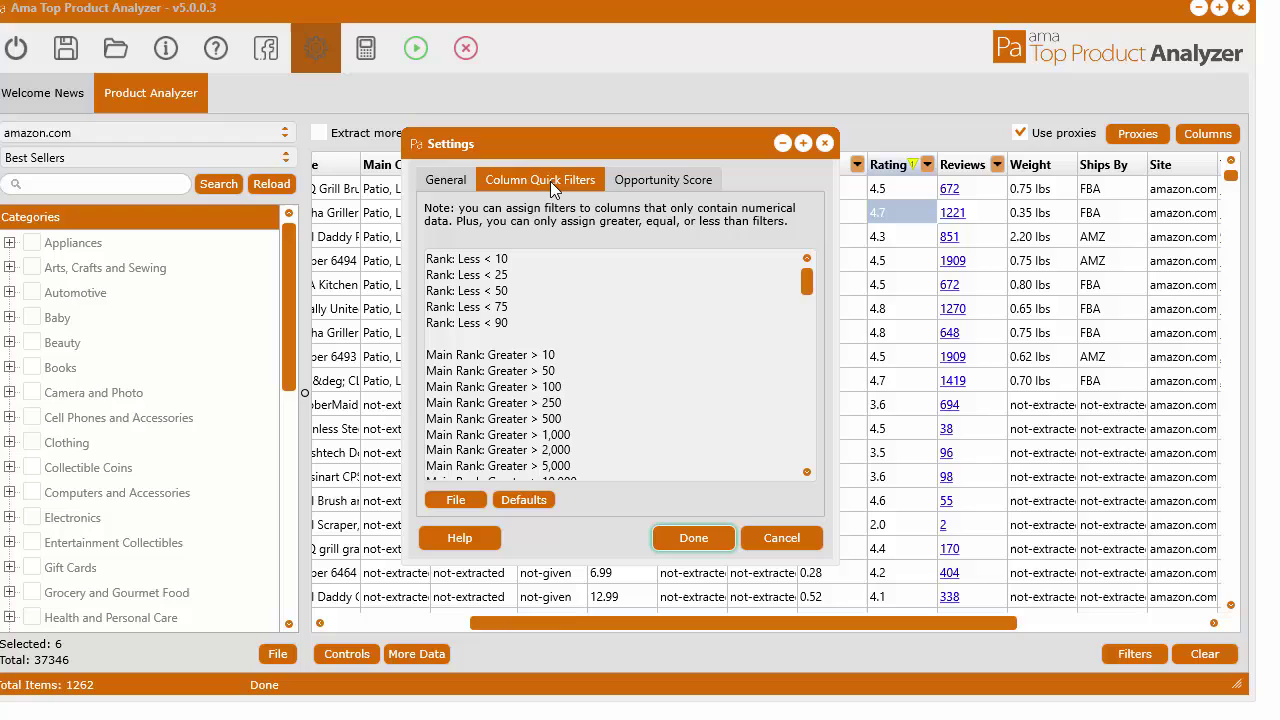
pyautogui.moveTo(577, 145); pyautogui.dragTo(593, 117)
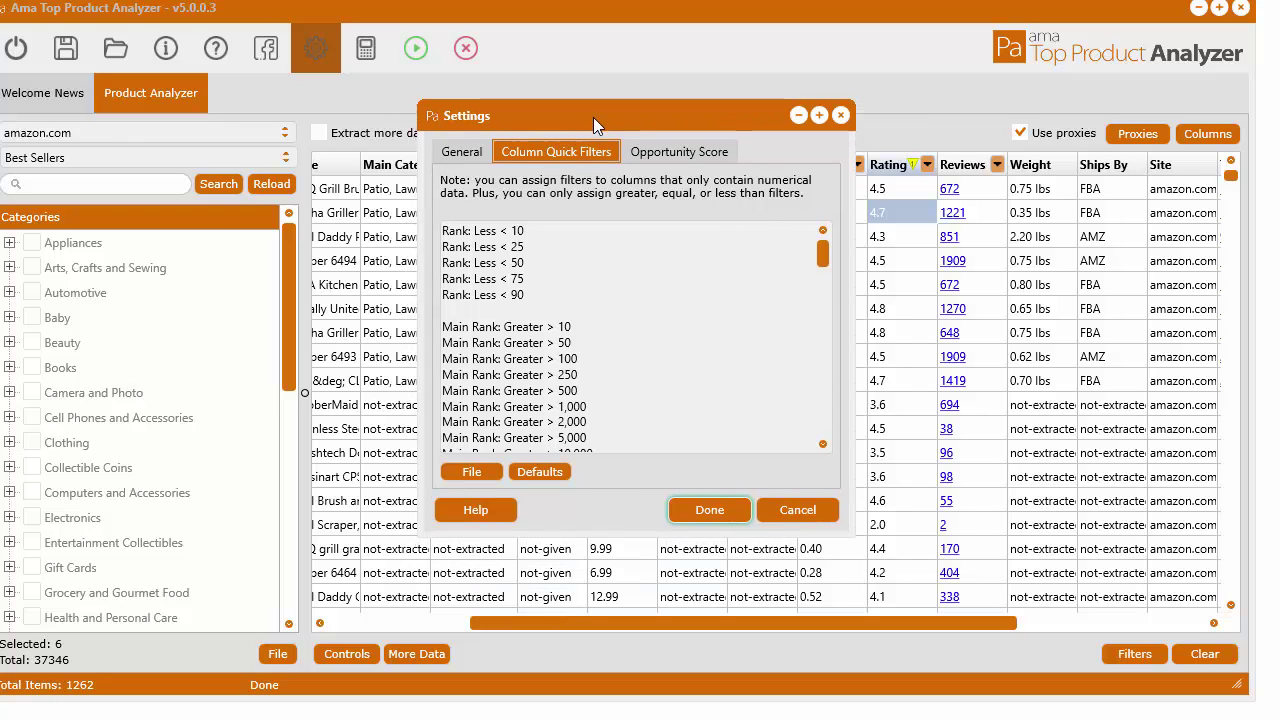
pyautogui.moveTo(824, 256)
pyautogui.mouseDown()
pyautogui.moveTo(832, 427)
pyautogui.moveTo(829, 247)
pyautogui.mouseUp()
pyautogui.scroll(-20, 660, 347)
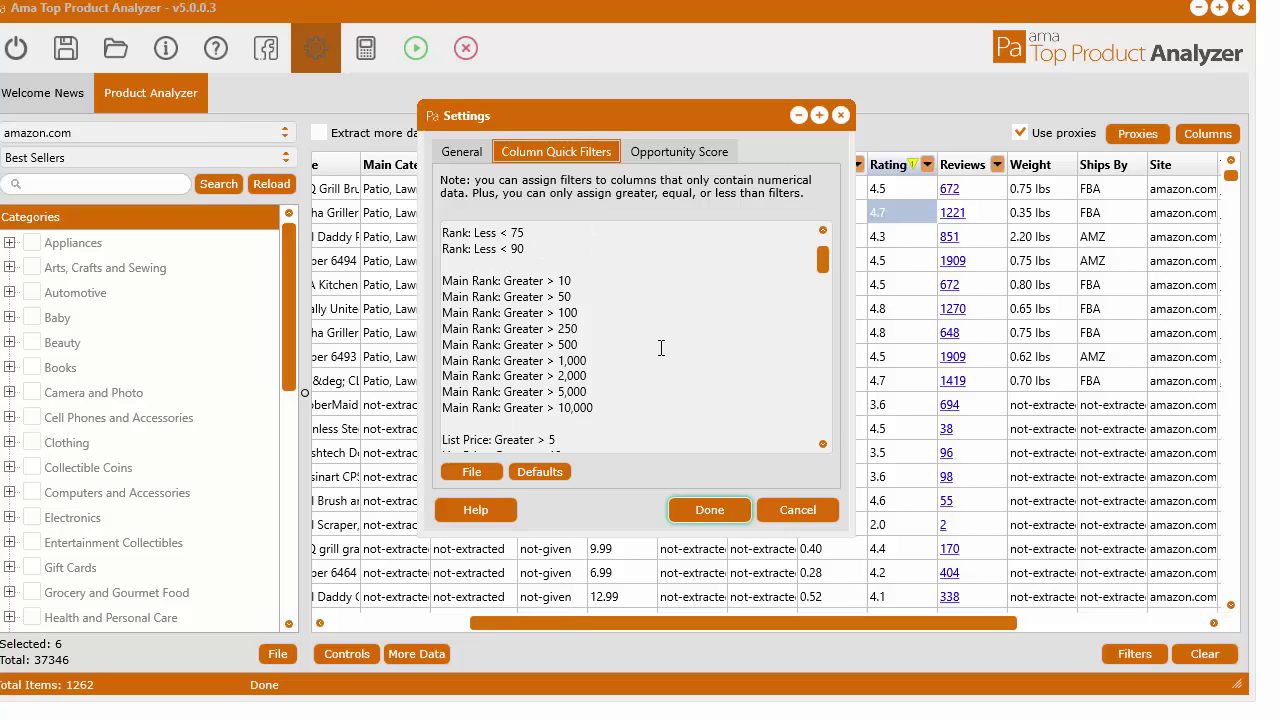
pyautogui.scroll(-10, 710, 342)
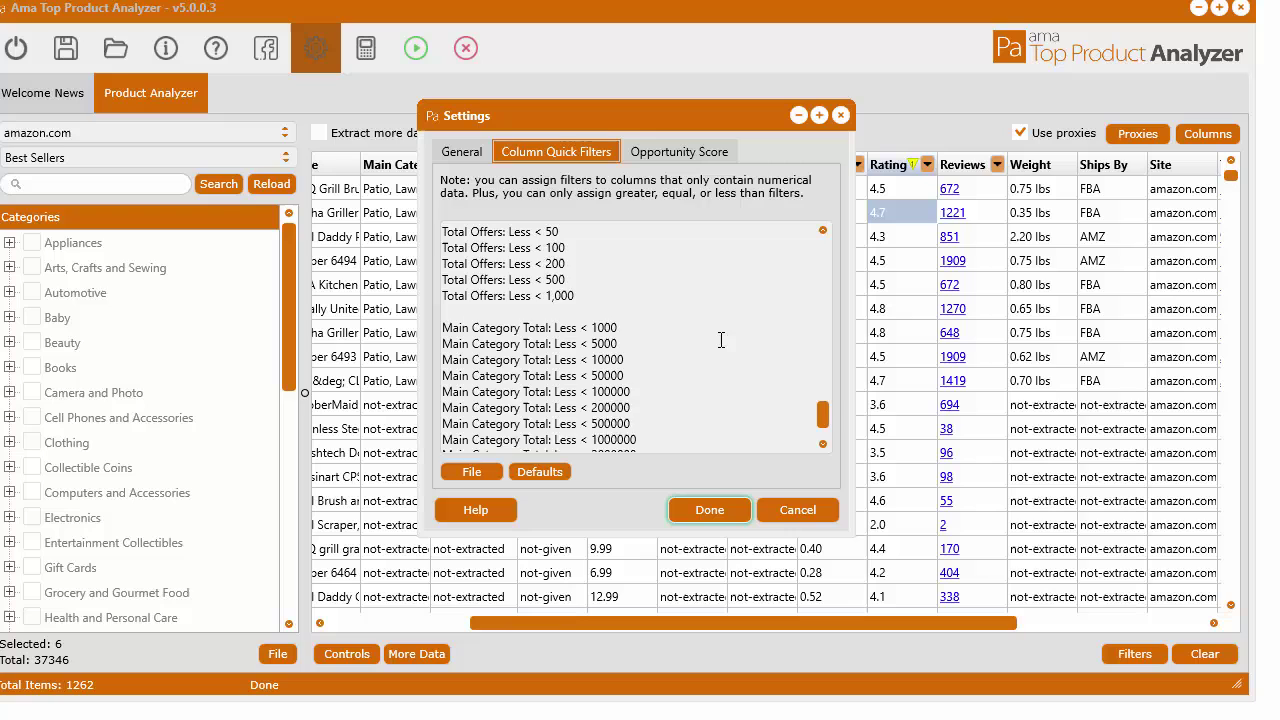
pyautogui.moveTo(823, 428); pyautogui.dragTo(823, 252)
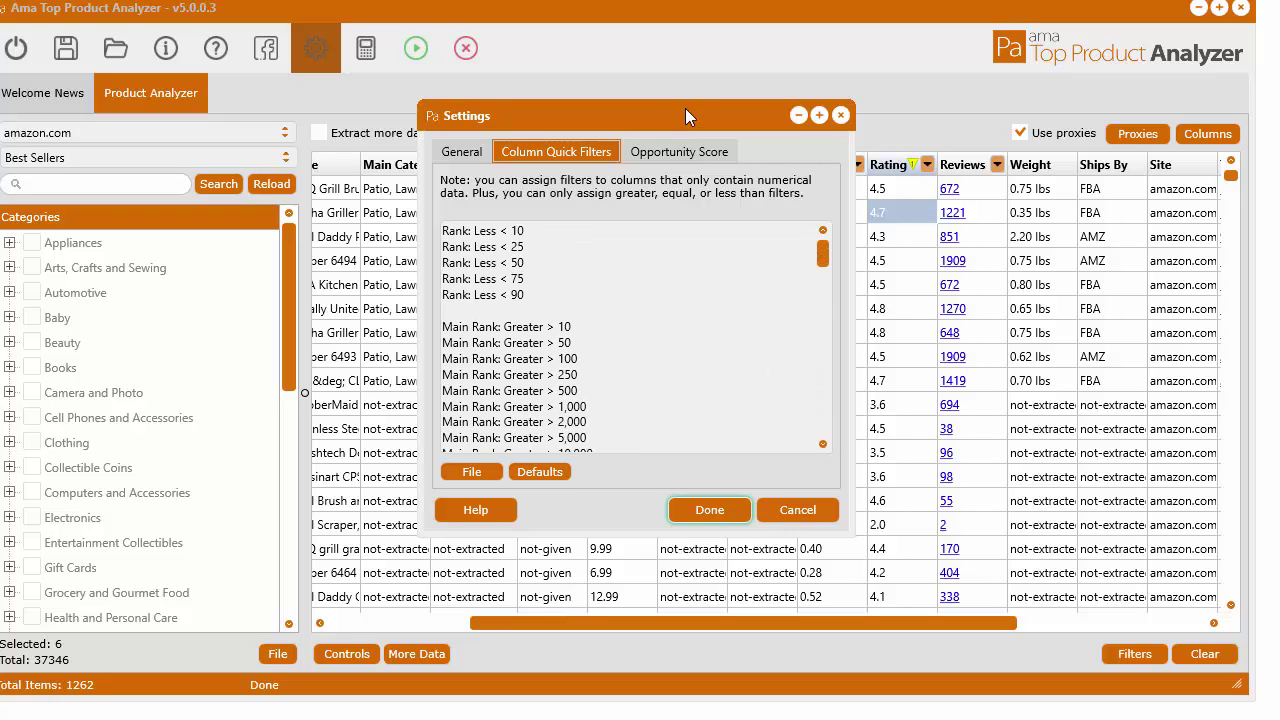
pyautogui.moveTo(686, 109); pyautogui.dragTo(733, 126)
pyautogui.click(887, 134)
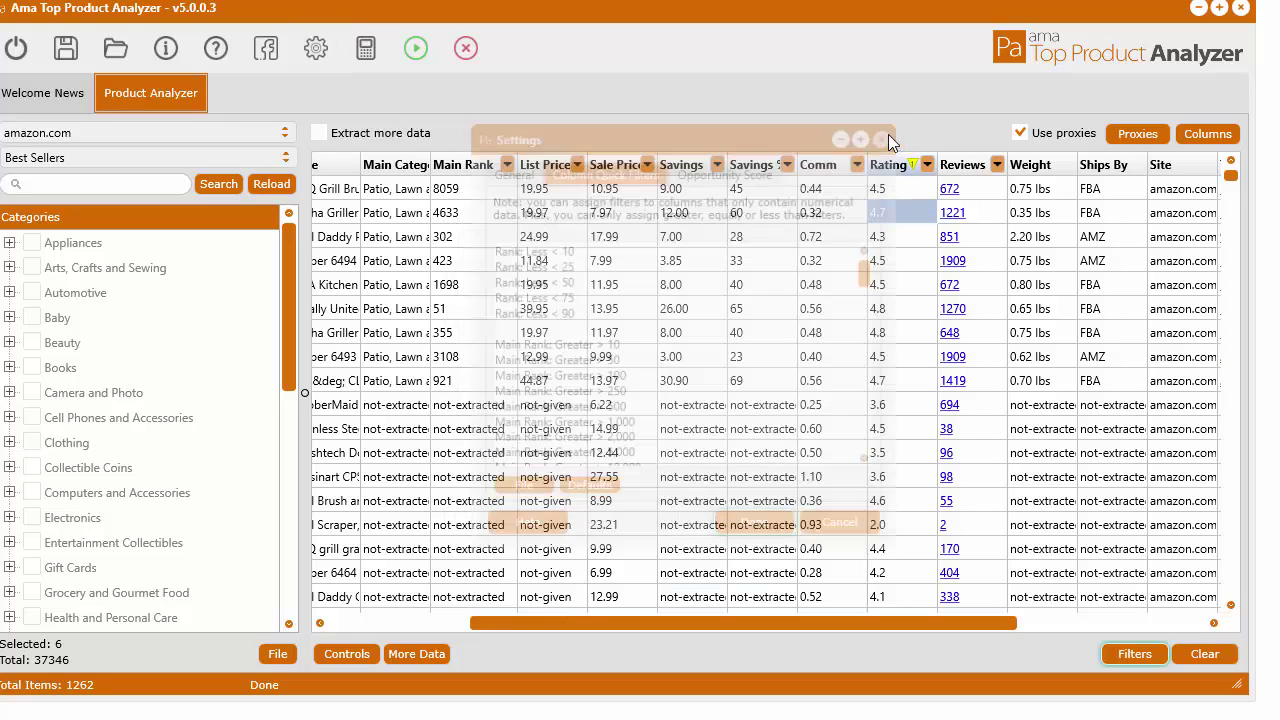
# Step: Display the filter list and start a new custom filter on the Title column
pyautogui.moveTo(734, 626); pyautogui.dragTo(581, 624)
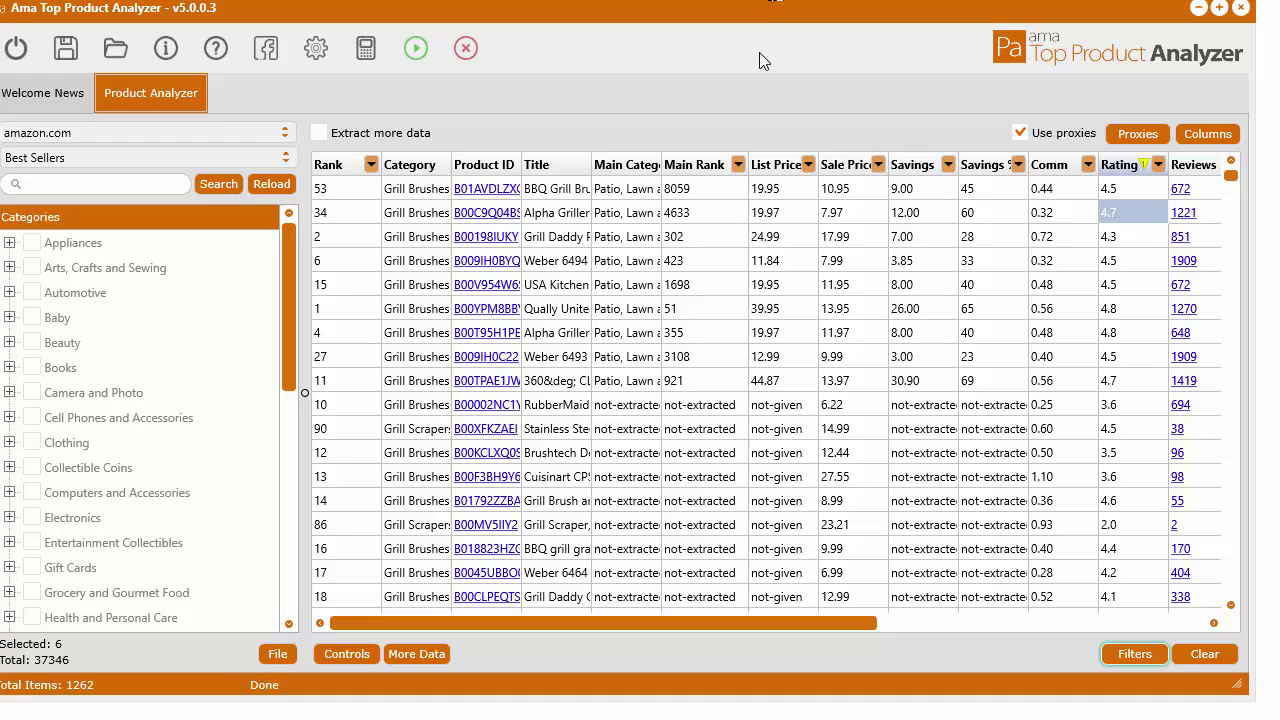
pyautogui.moveTo(755, 11); pyautogui.dragTo(433, 15)
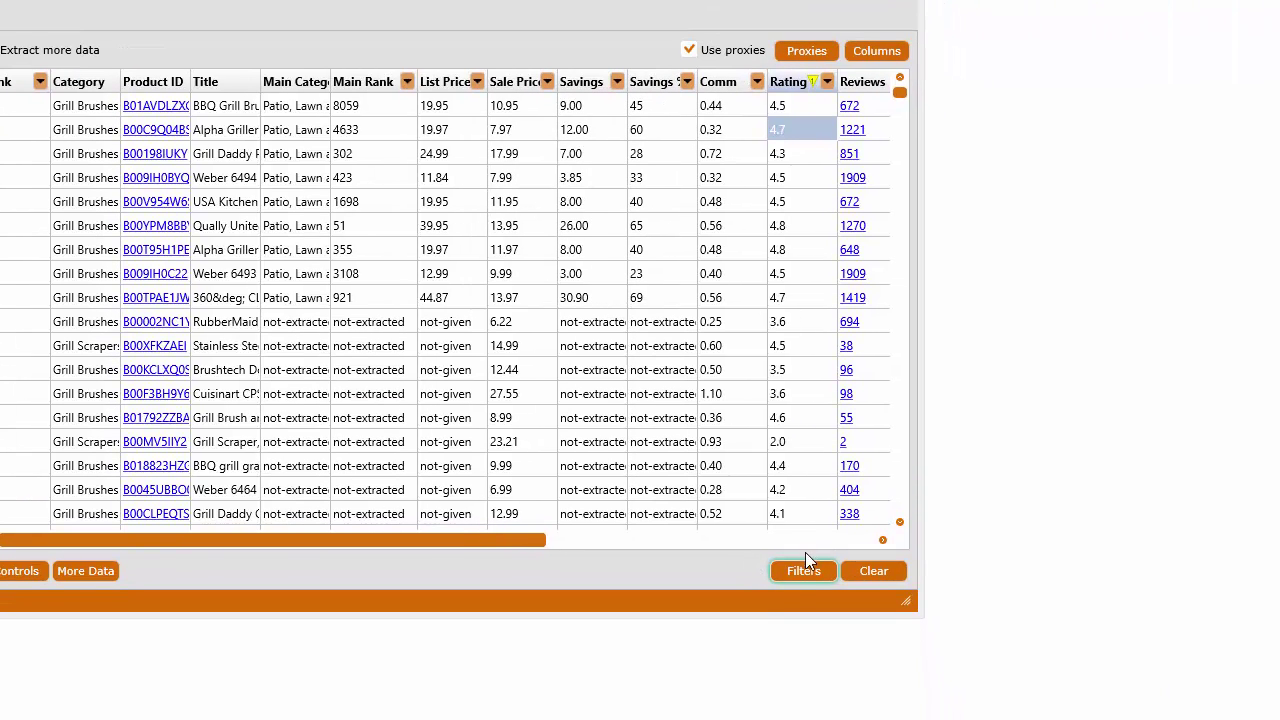
pyautogui.click(813, 658)
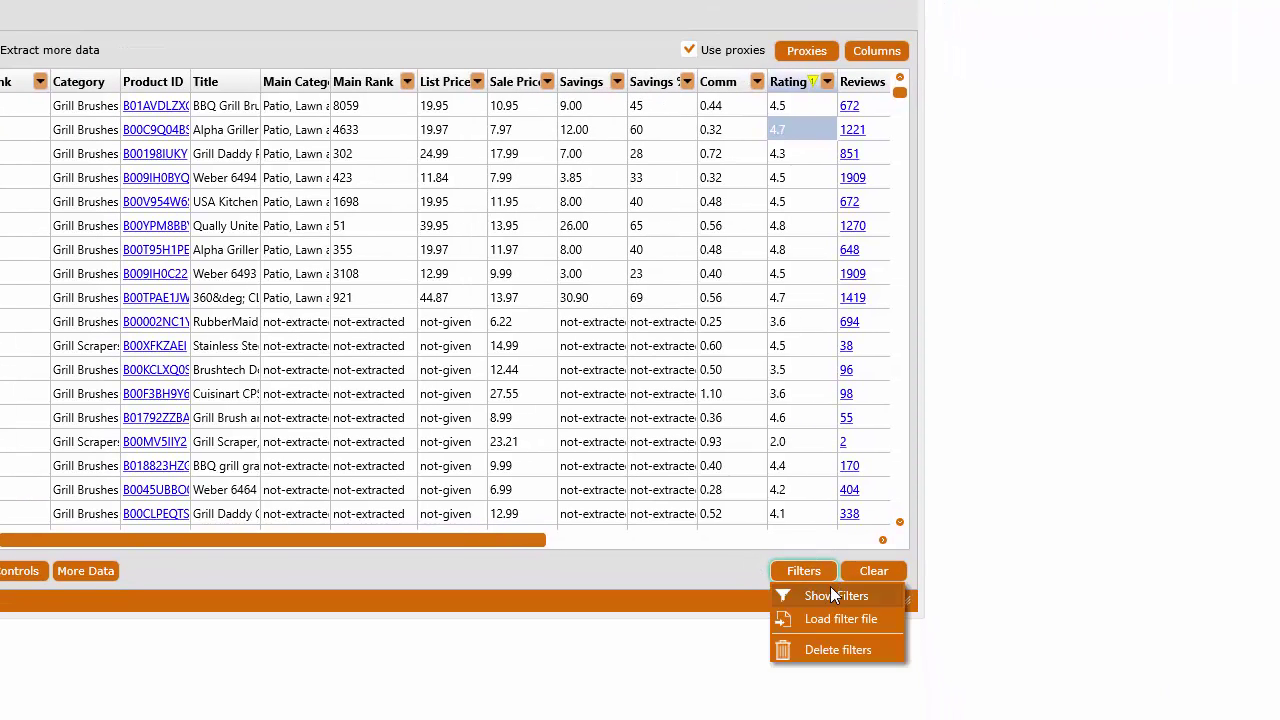
pyautogui.click(830, 594)
pyautogui.click(885, 170)
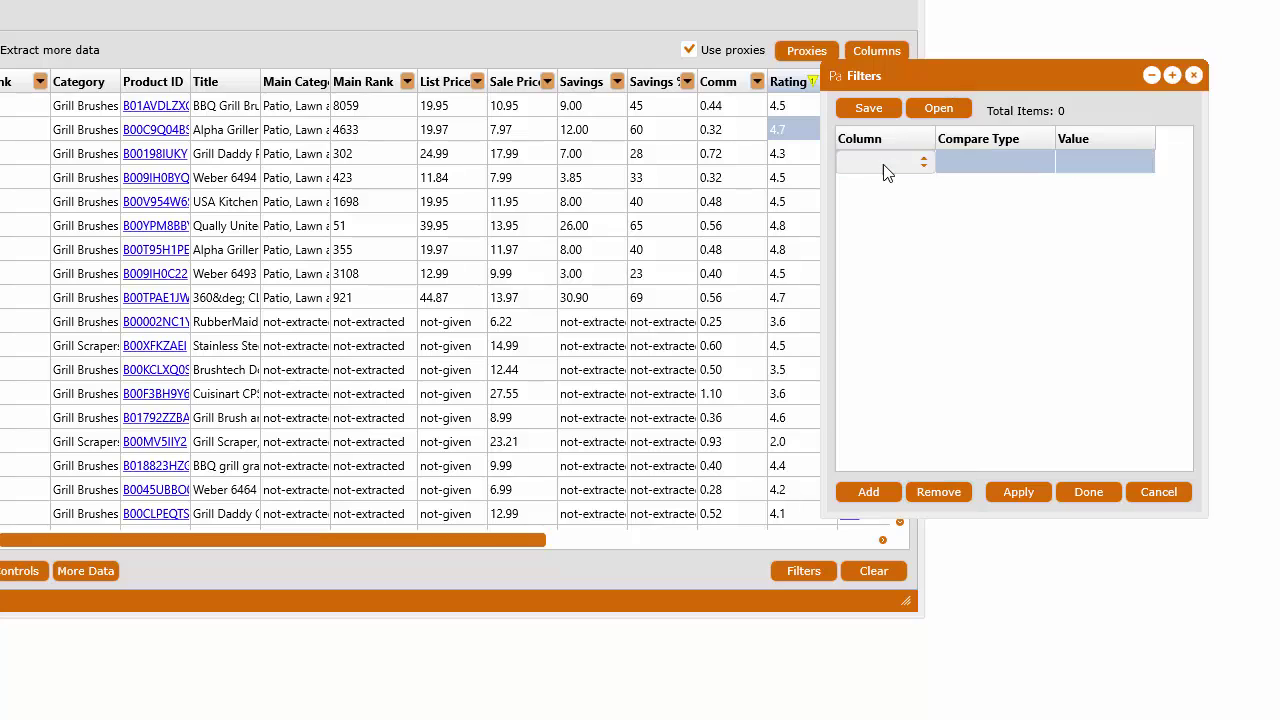
pyautogui.click(885, 170)
pyautogui.click(865, 205)
# Step: Make the Title filter match titles that contain "grill" and apply it to the product table
pyautogui.click(988, 170)
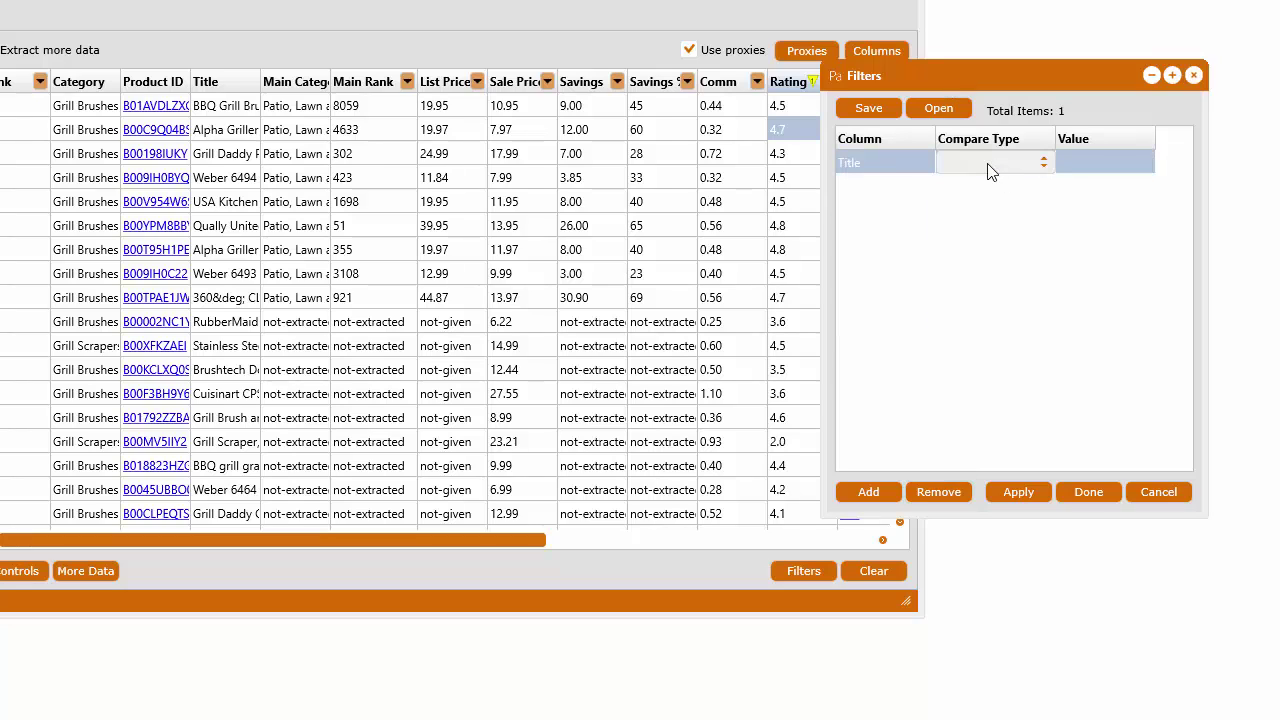
pyautogui.click(988, 170)
pyautogui.click(966, 186)
pyautogui.click(1077, 162)
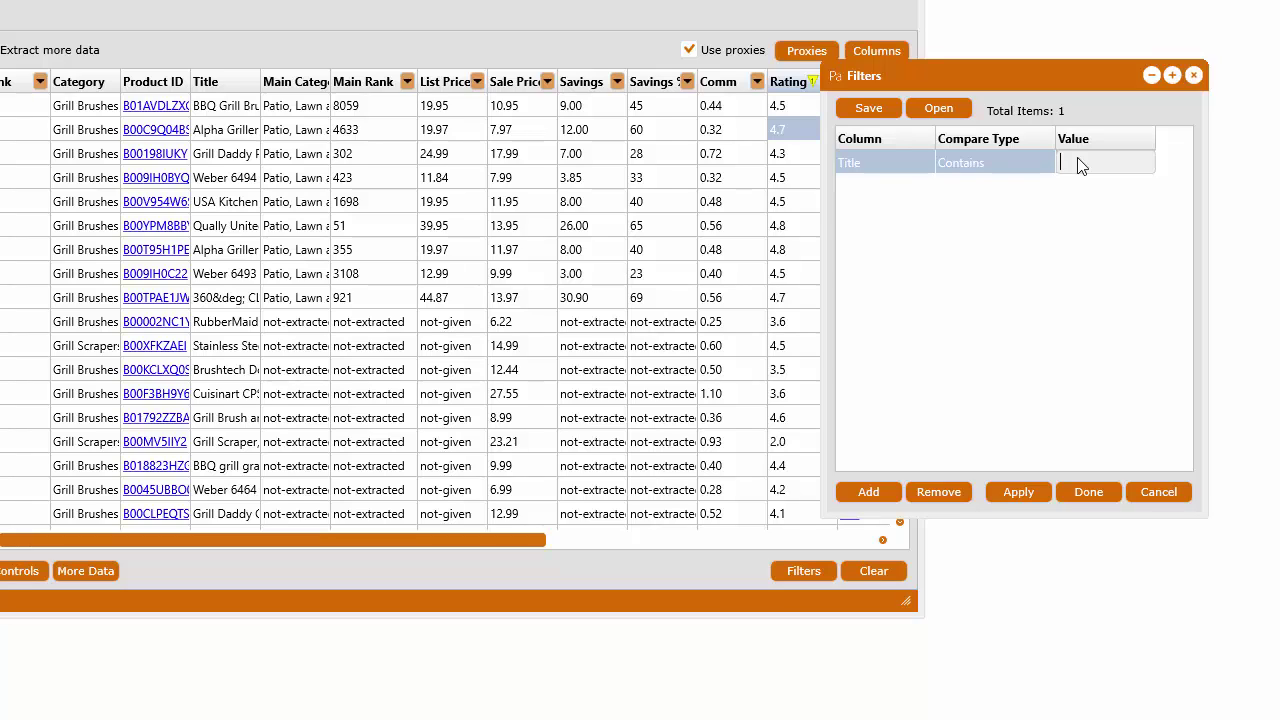
pyautogui.write('grill')
pyautogui.click(1020, 491)
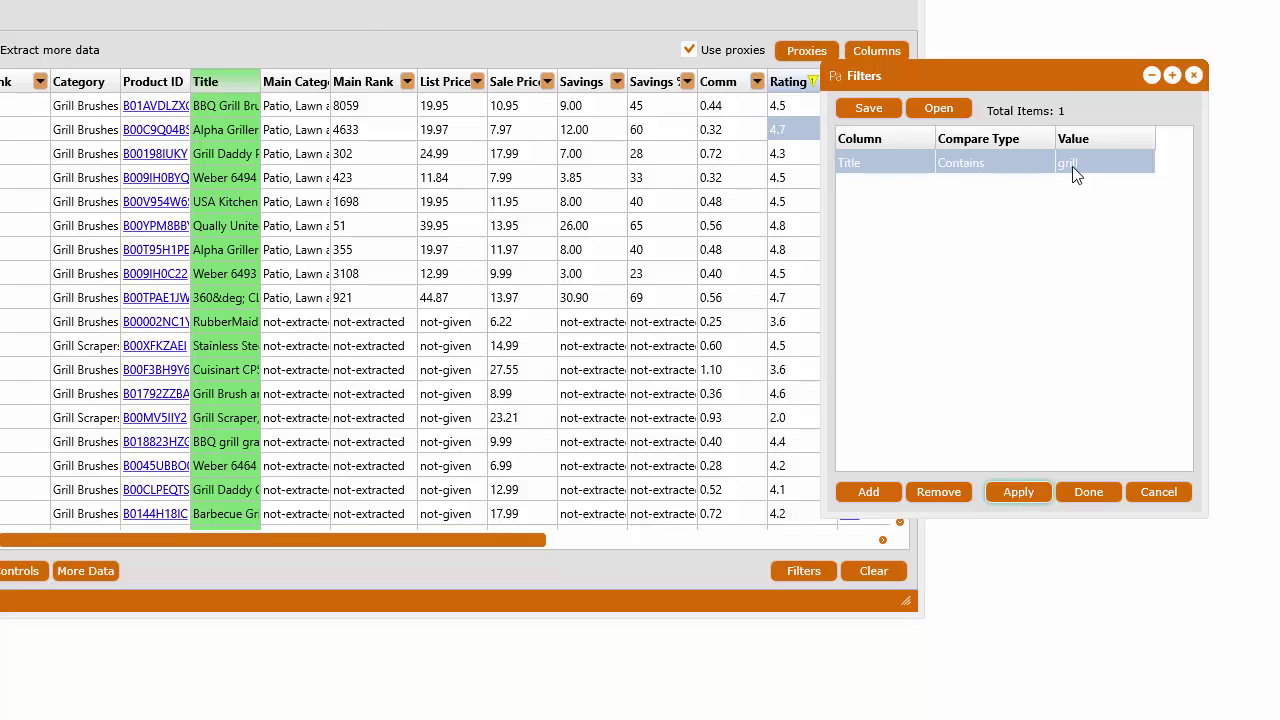
# Step: View the dialog for saving the current filters to a .TAFF file, and close it
pyautogui.click(887, 112)
pyautogui.moveTo(1221, 104); pyautogui.dragTo(511, 31)
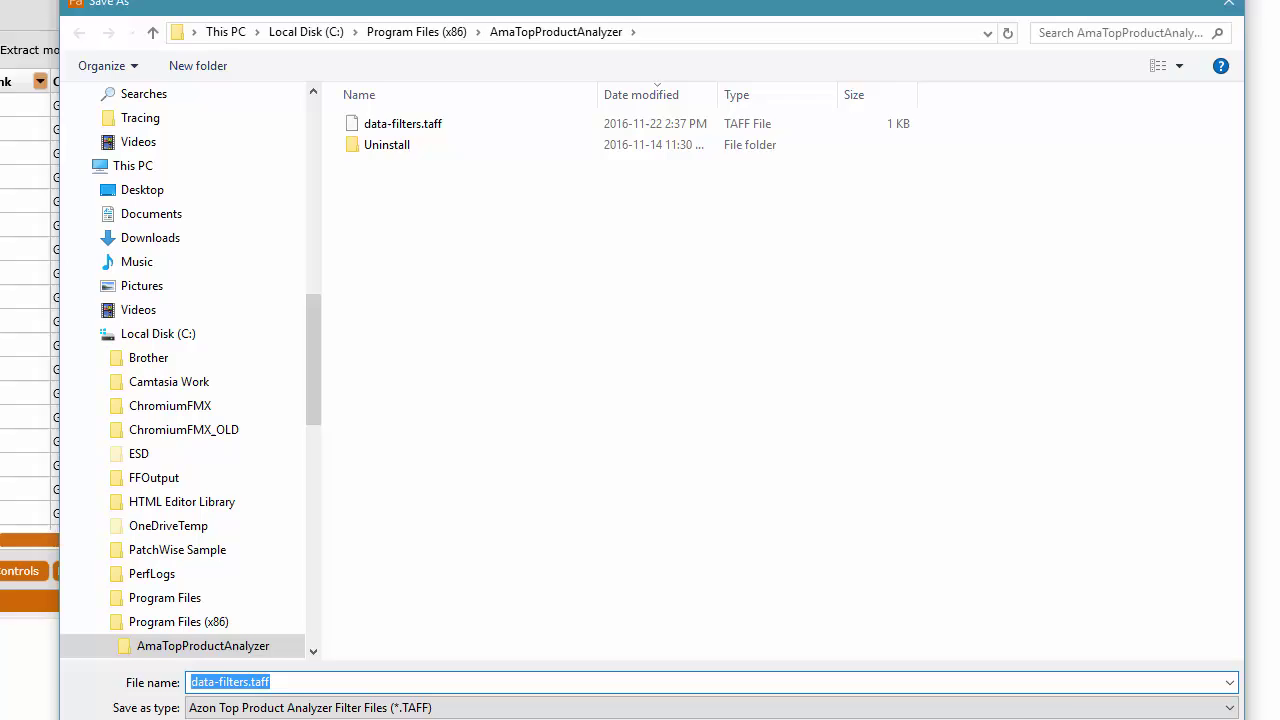
pyautogui.click(1068, 690)
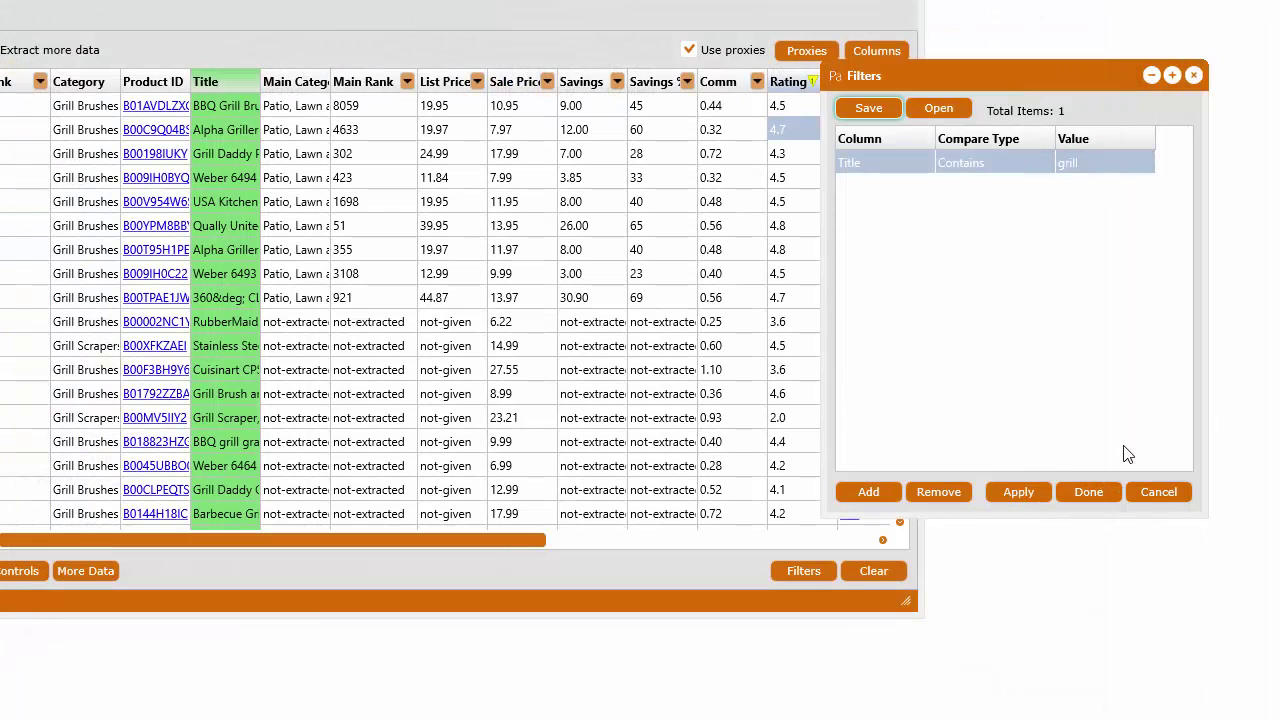
# Step: Clear all filters, including the Title one, and close the Filters window
pyautogui.click(961, 488)
pyautogui.click(986, 547)
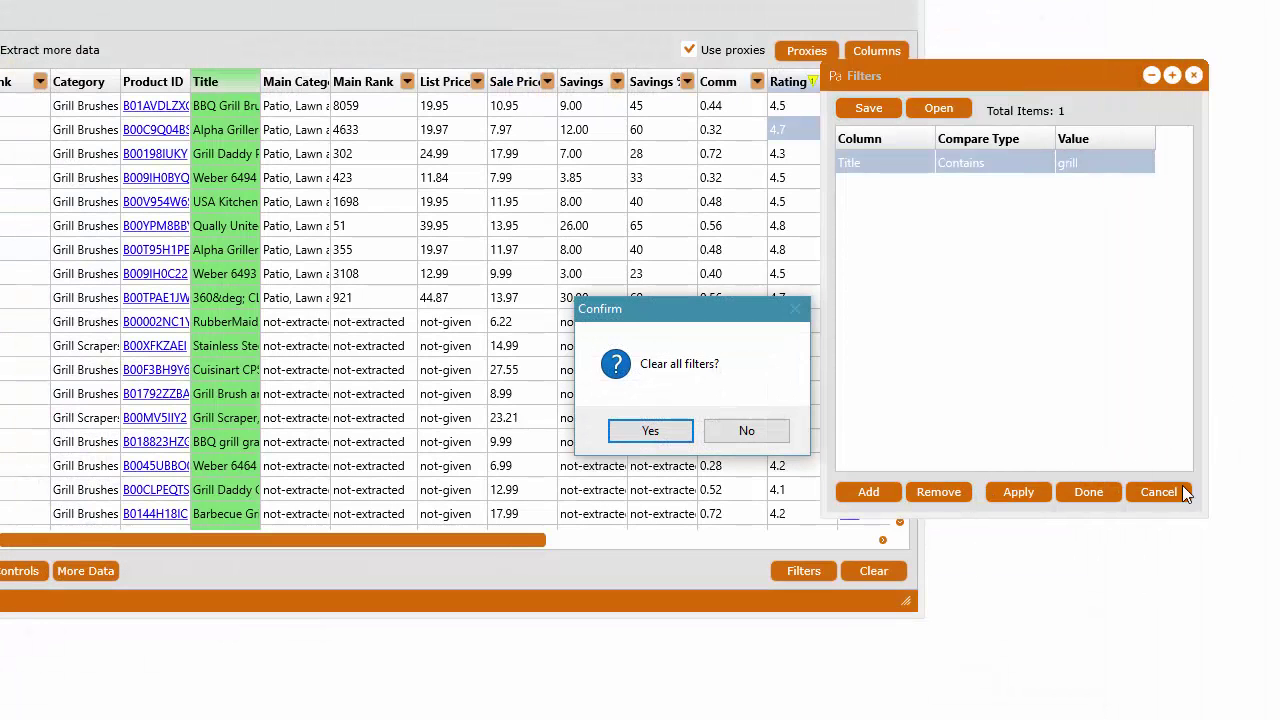
pyautogui.click(645, 434)
pyautogui.click(1194, 75)
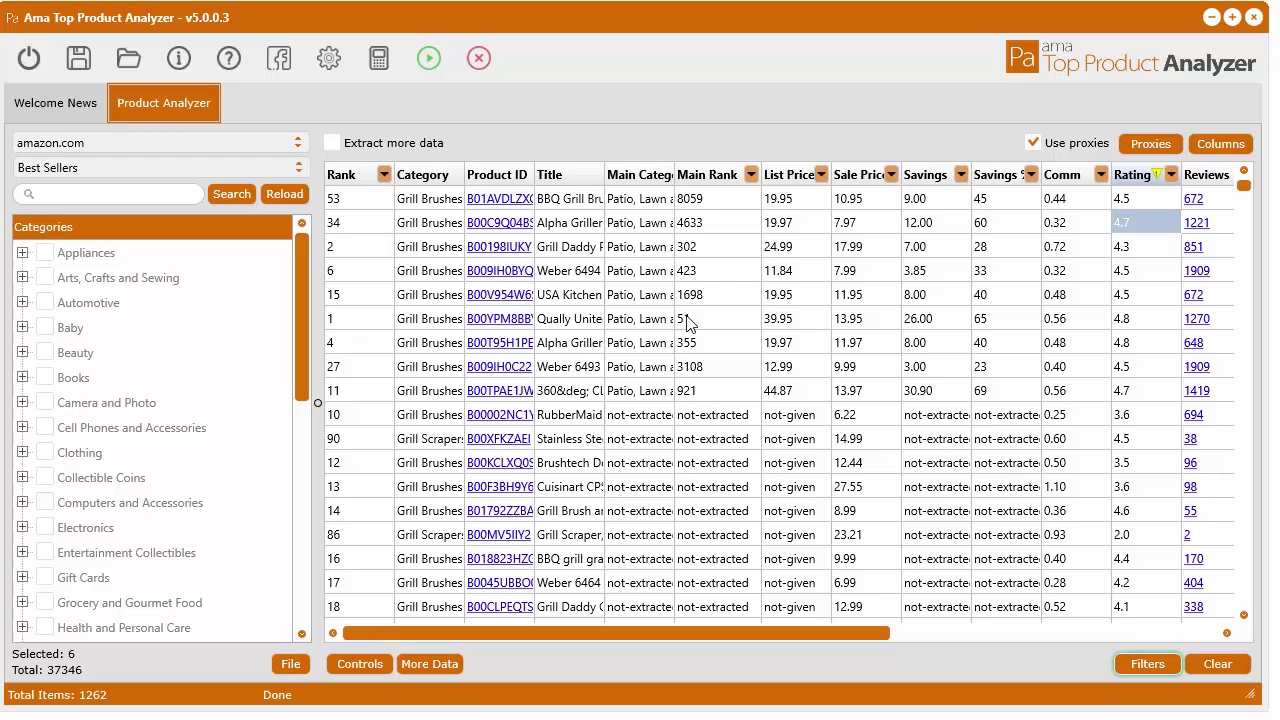
# Step: Examine how a column quick filter is written in the settings, using the "Rank: Less < 90" line as the example
pyautogui.click(338, 66)
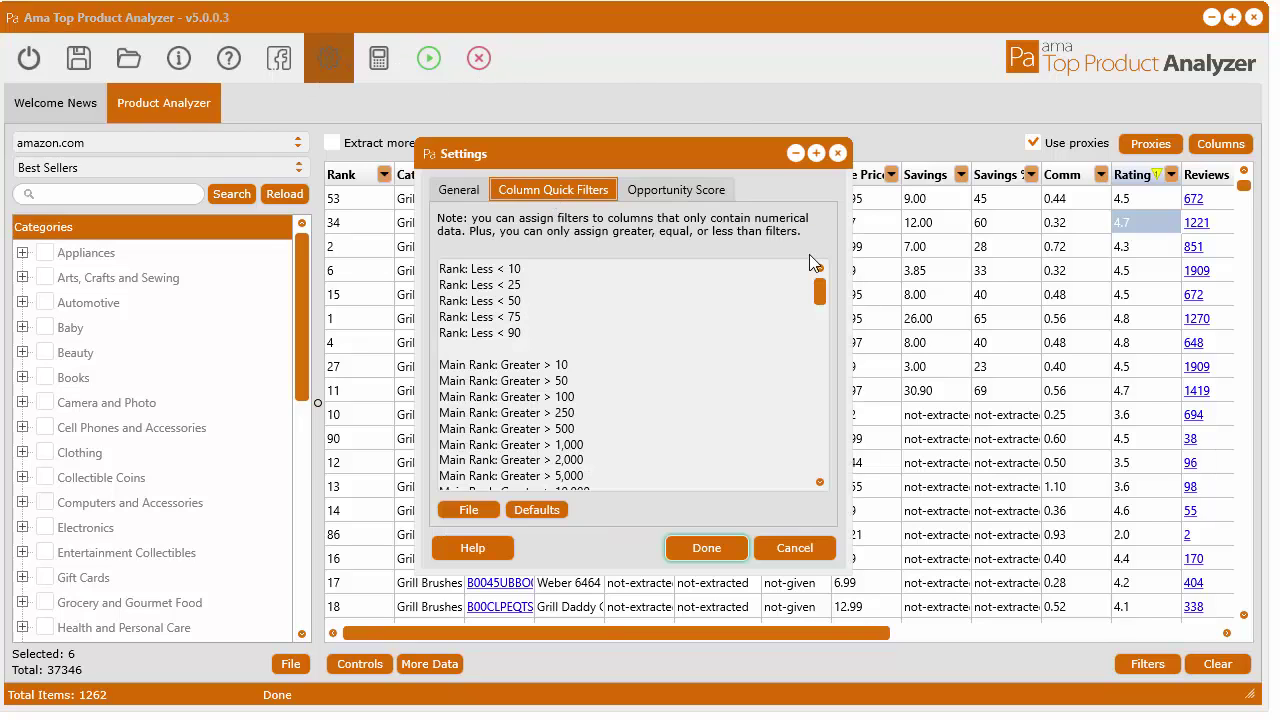
pyautogui.scroll(-1, 818, 288)
pyautogui.scroll(1, 818, 288)
pyautogui.moveTo(467, 336); pyautogui.dragTo(442, 338)
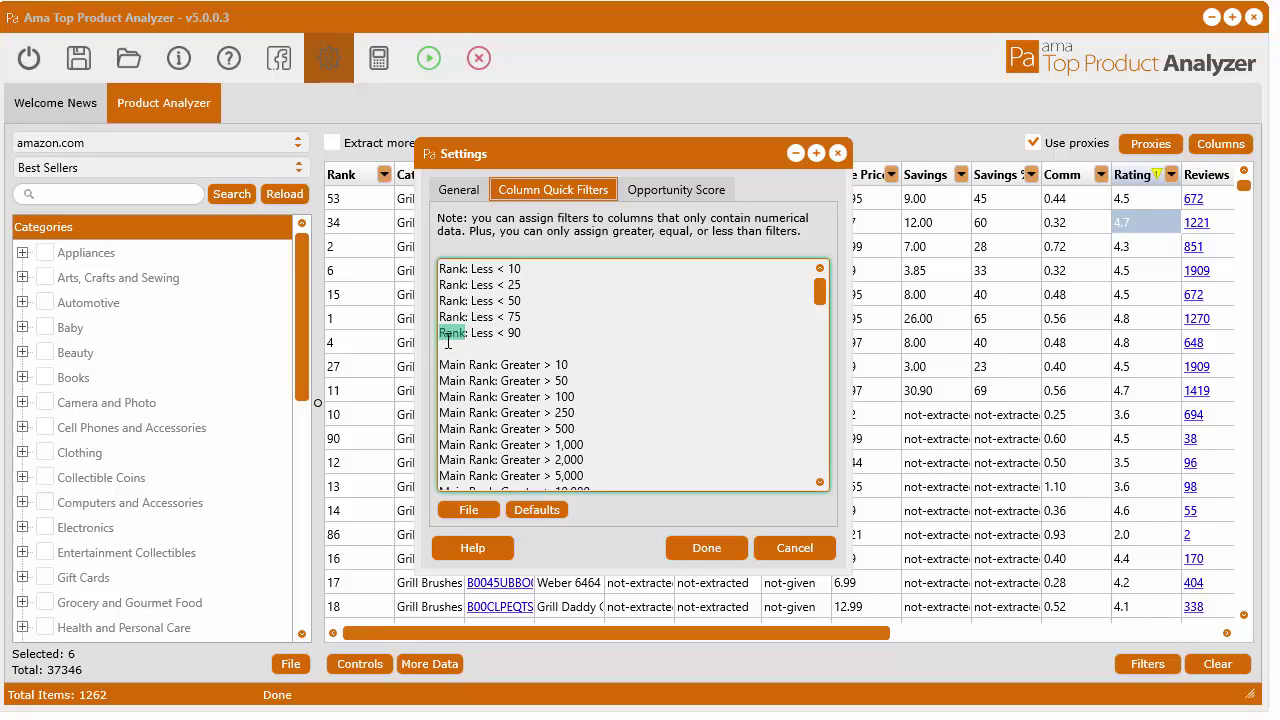
pyautogui.click(467, 333)
pyautogui.doubleClick(475, 333)
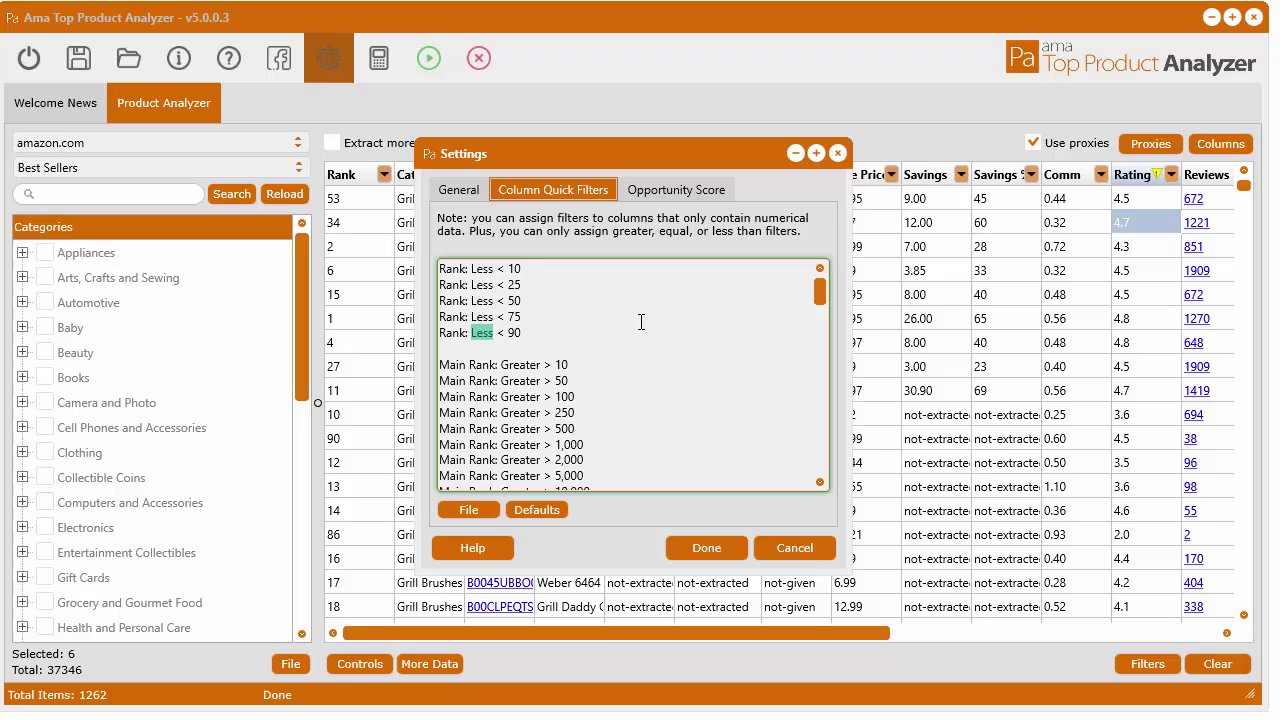
pyautogui.click(480, 335)
pyautogui.doubleClick(481, 334)
pyautogui.click(504, 337)
pyautogui.doubleClick(500, 334)
pyautogui.click(508, 336)
pyautogui.click(713, 362)
# Step: Look through the column quick filter definitions, from Rank and Main Rank down to Total Offers and Main Category Total
pyautogui.moveTo(718, 158)
pyautogui.mouseDown()
pyautogui.moveTo(730, 296)
pyautogui.moveTo(736, 159)
pyautogui.mouseUp()
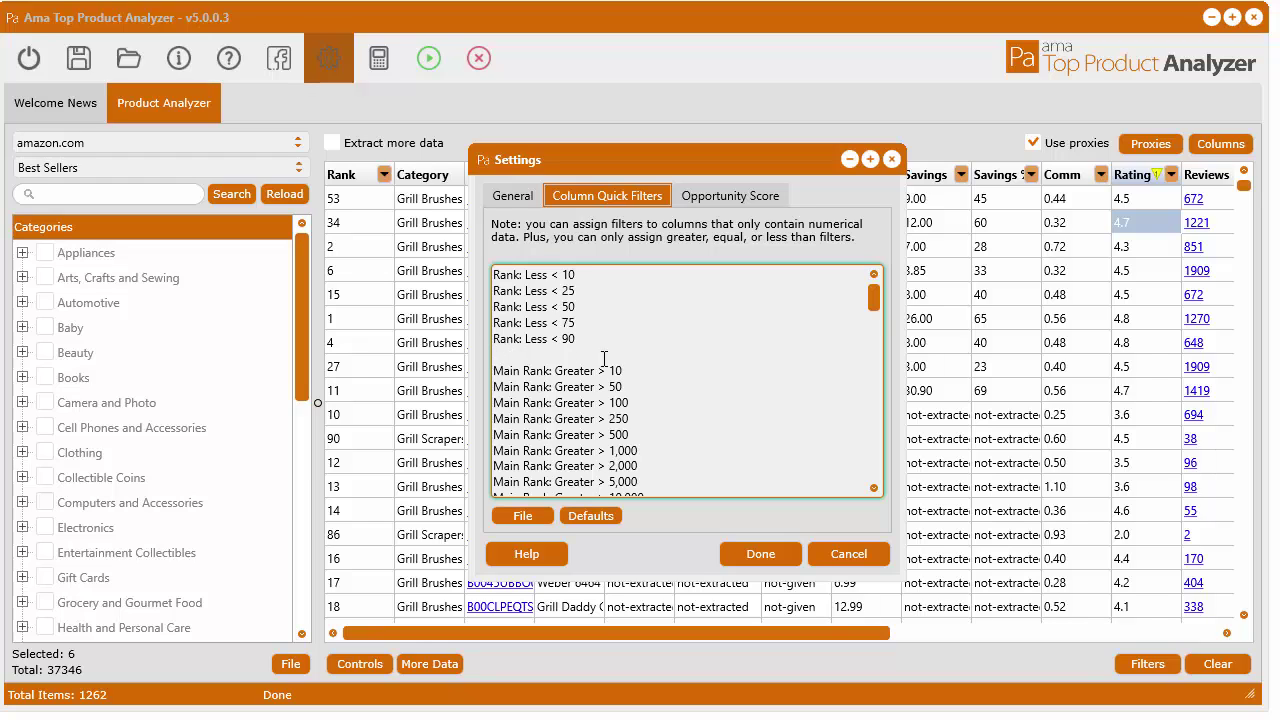
pyautogui.moveTo(874, 298); pyautogui.dragTo(874, 317)
pyautogui.scroll(-15, 606, 366)
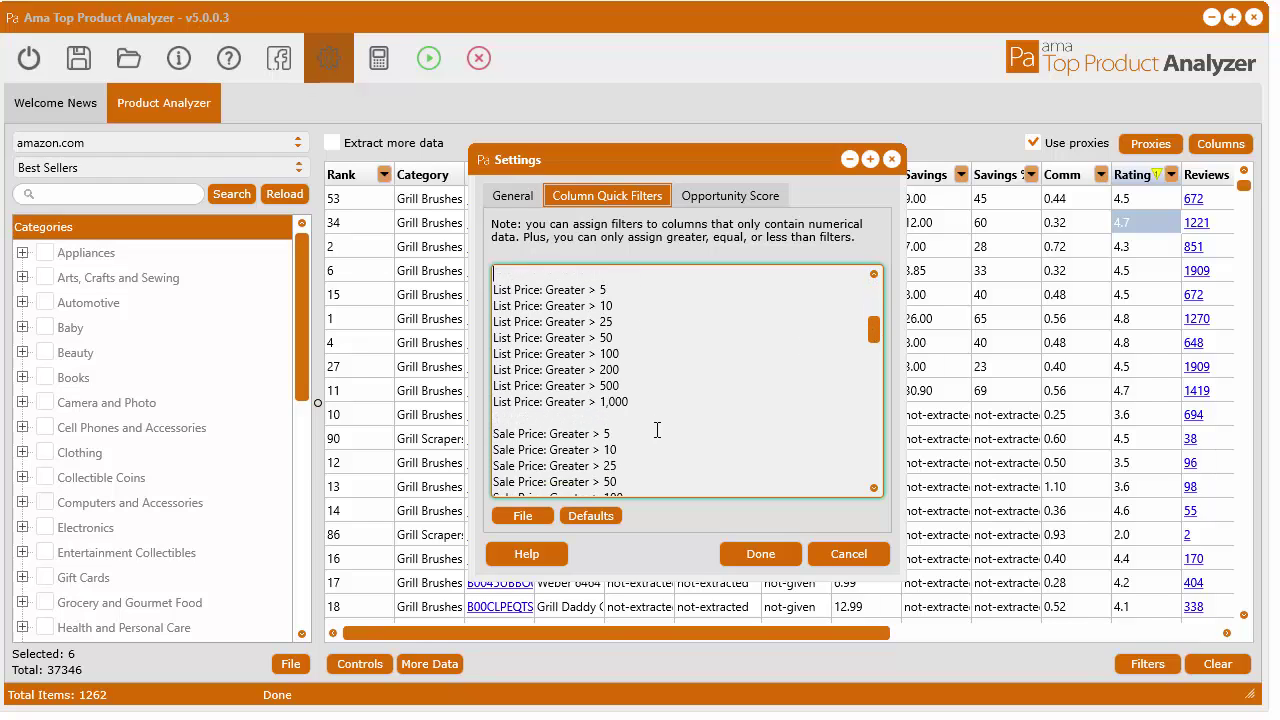
pyautogui.scroll(-4, 656, 427)
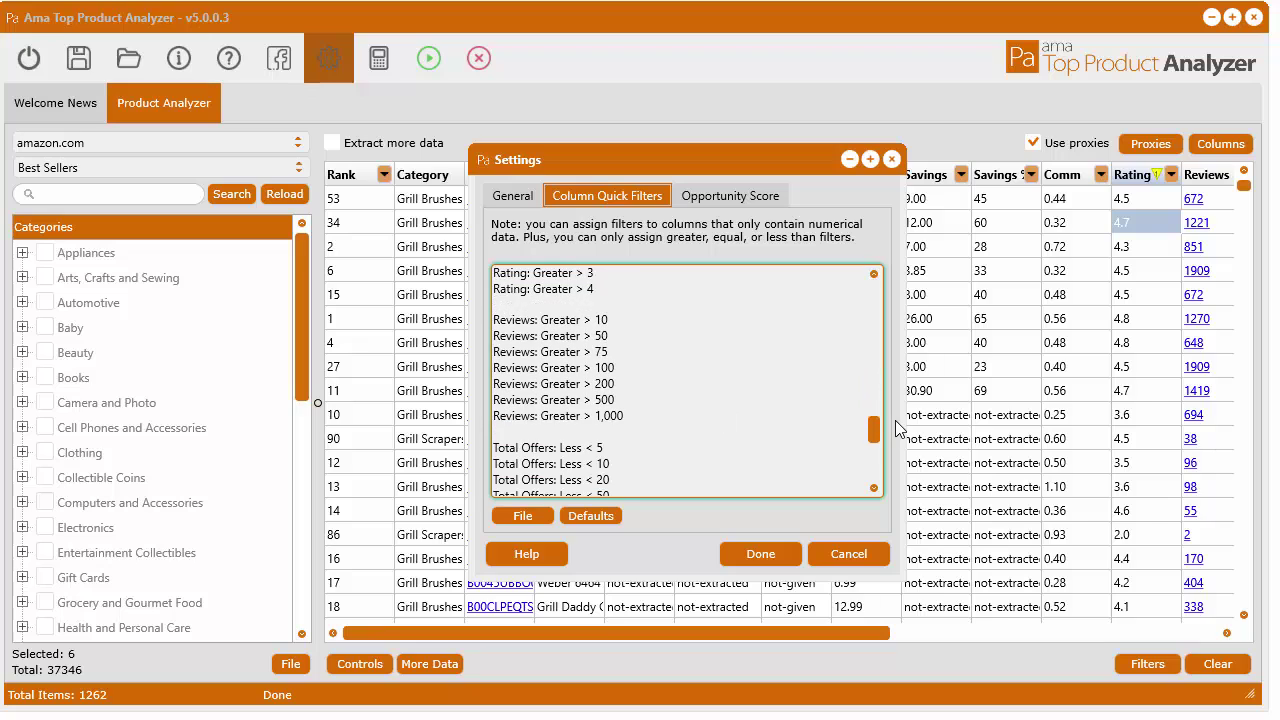
pyautogui.moveTo(876, 434)
pyautogui.mouseDown()
pyautogui.moveTo(880, 458)
pyautogui.moveTo(881, 444)
pyautogui.mouseUp()
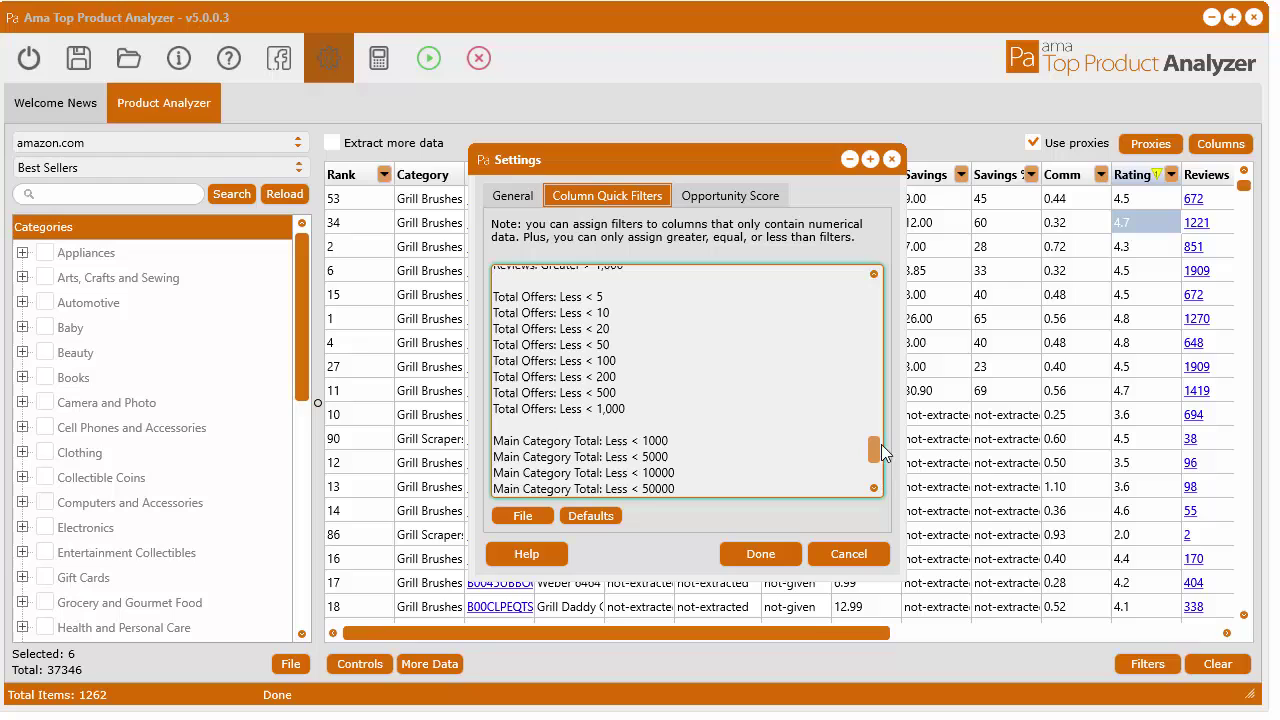
pyautogui.scroll(2, 514, 283)
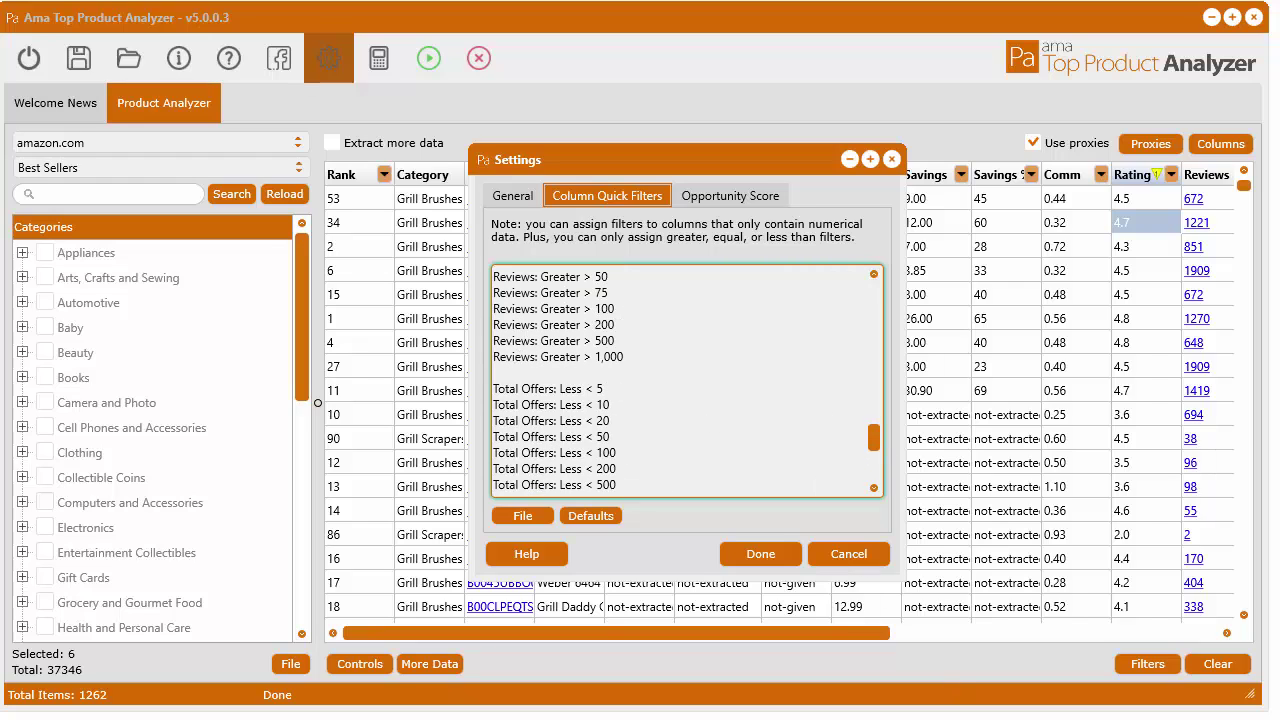
pyautogui.scroll(10, 822, 327)
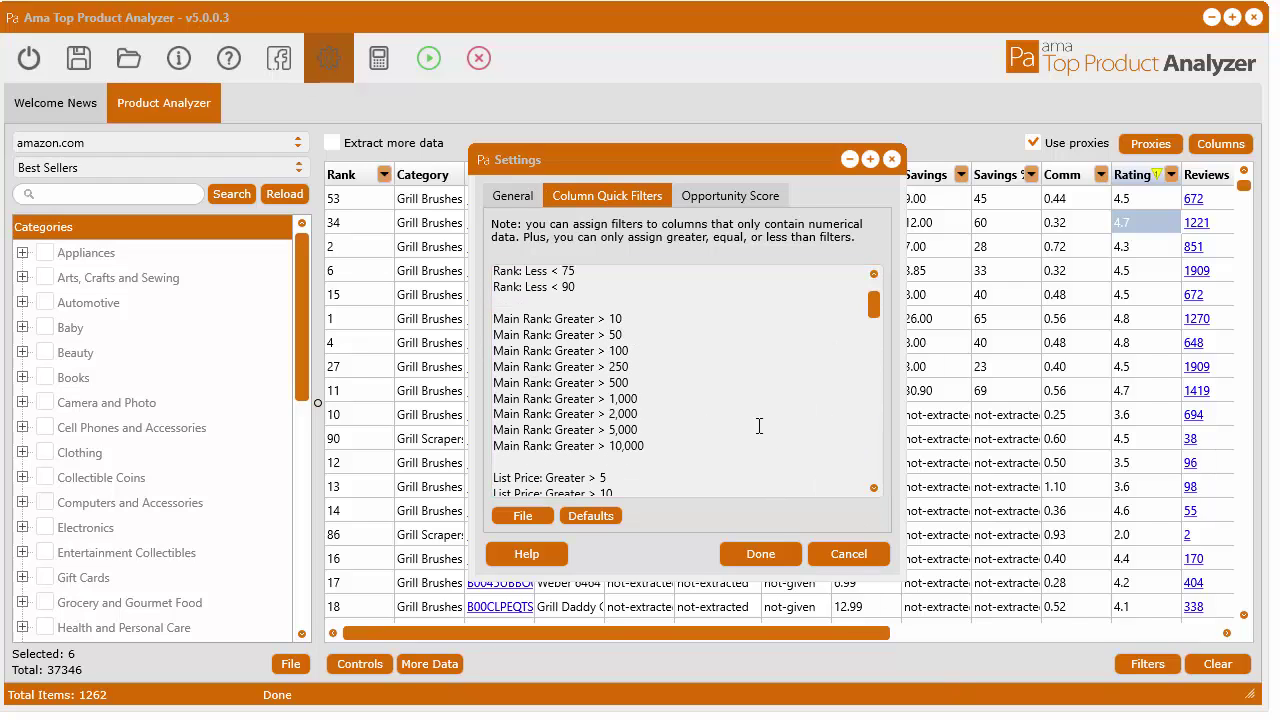
pyautogui.scroll(1, 760, 403)
pyautogui.scroll(-3, 760, 417)
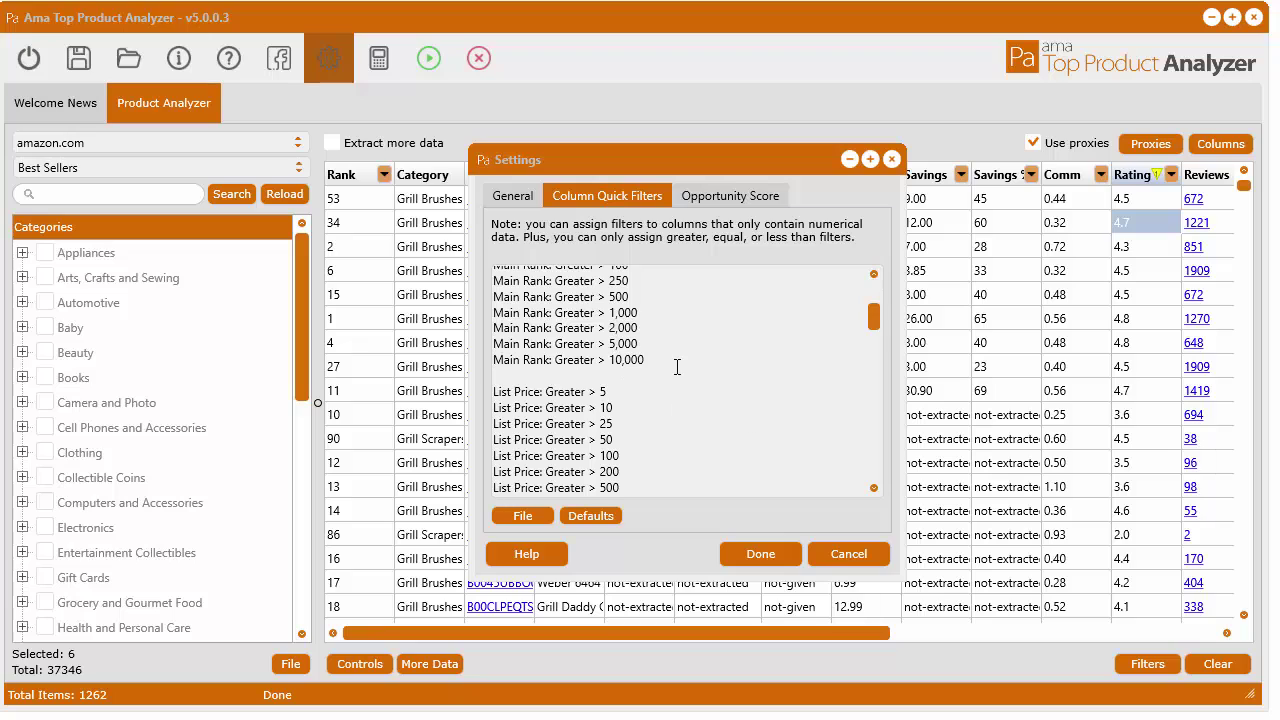
pyautogui.scroll(1, 676, 367)
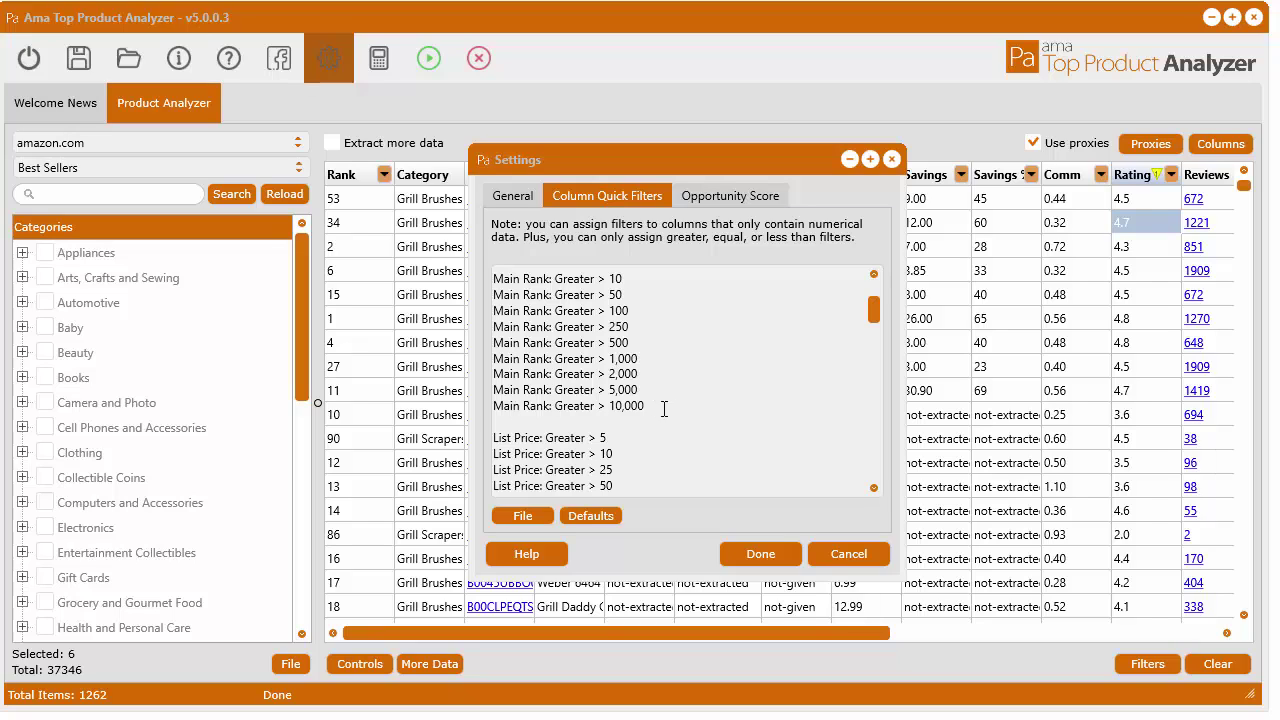
# Step: Duplicate the "Main Rank: Greater > 10,000" quick filter on a new line directly below it
pyautogui.click(664, 409)
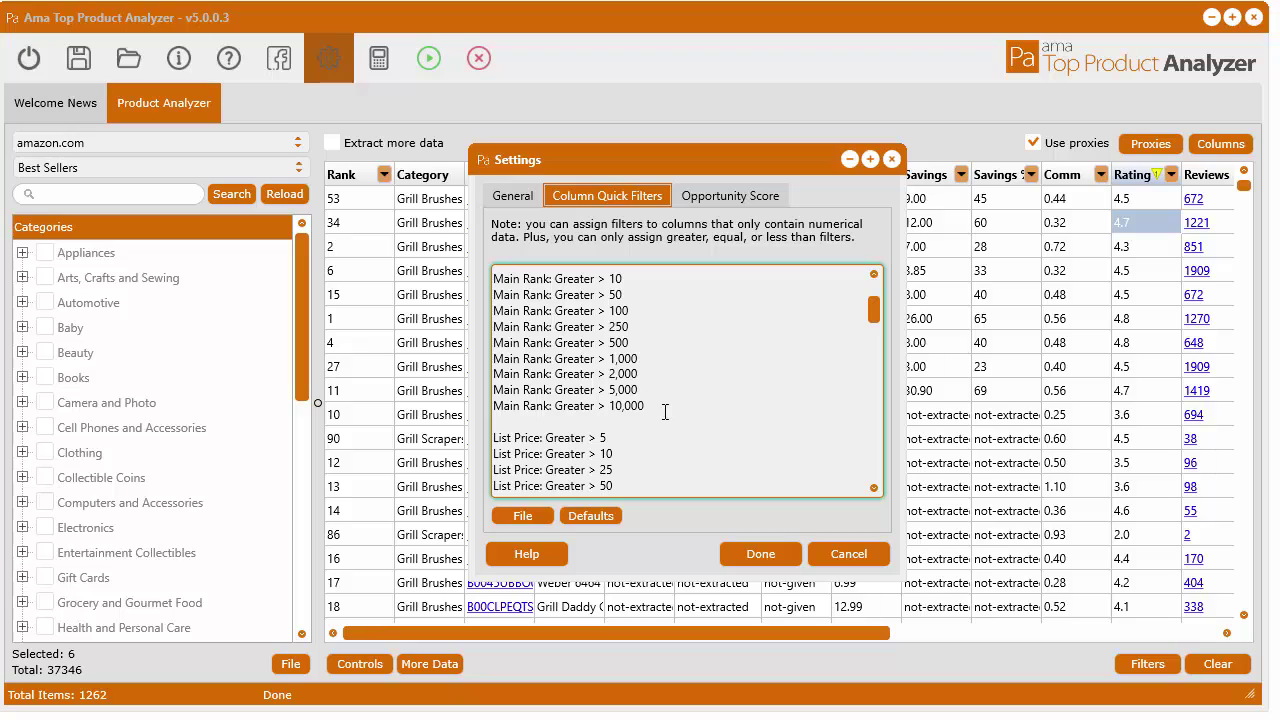
pyautogui.moveTo(653, 408); pyautogui.dragTo(490, 405)
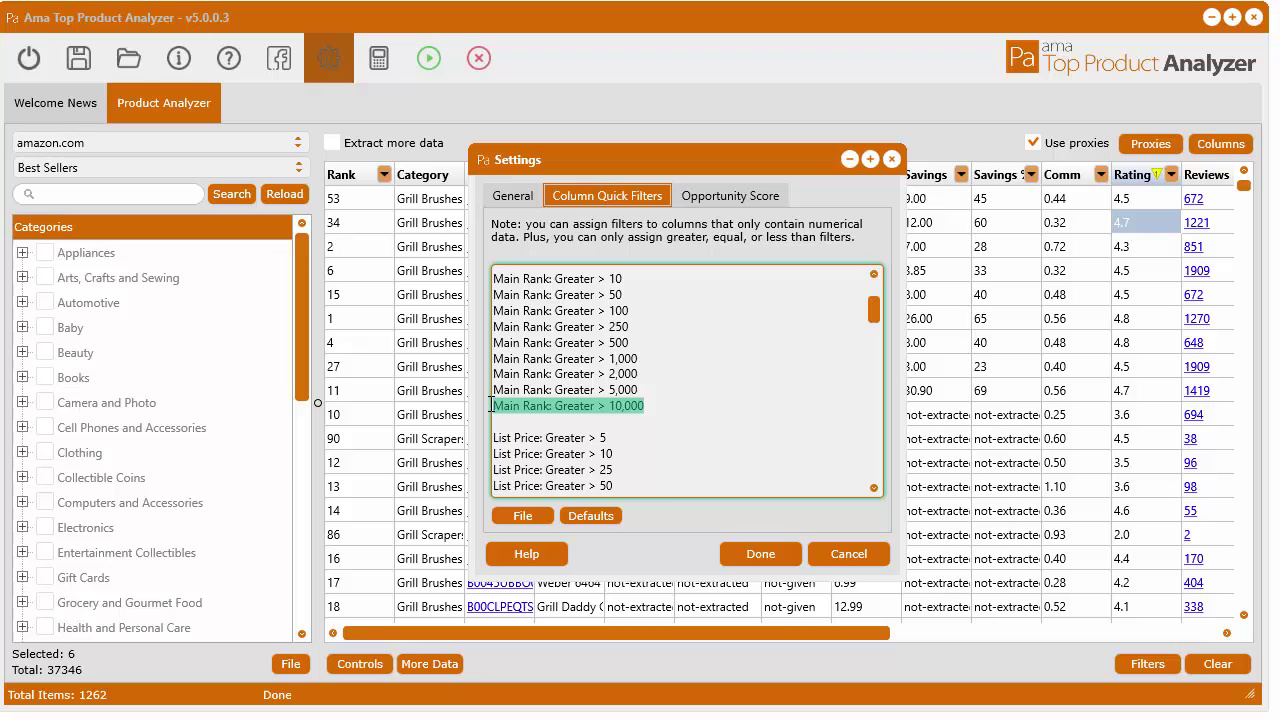
pyautogui.rightClick(559, 401)
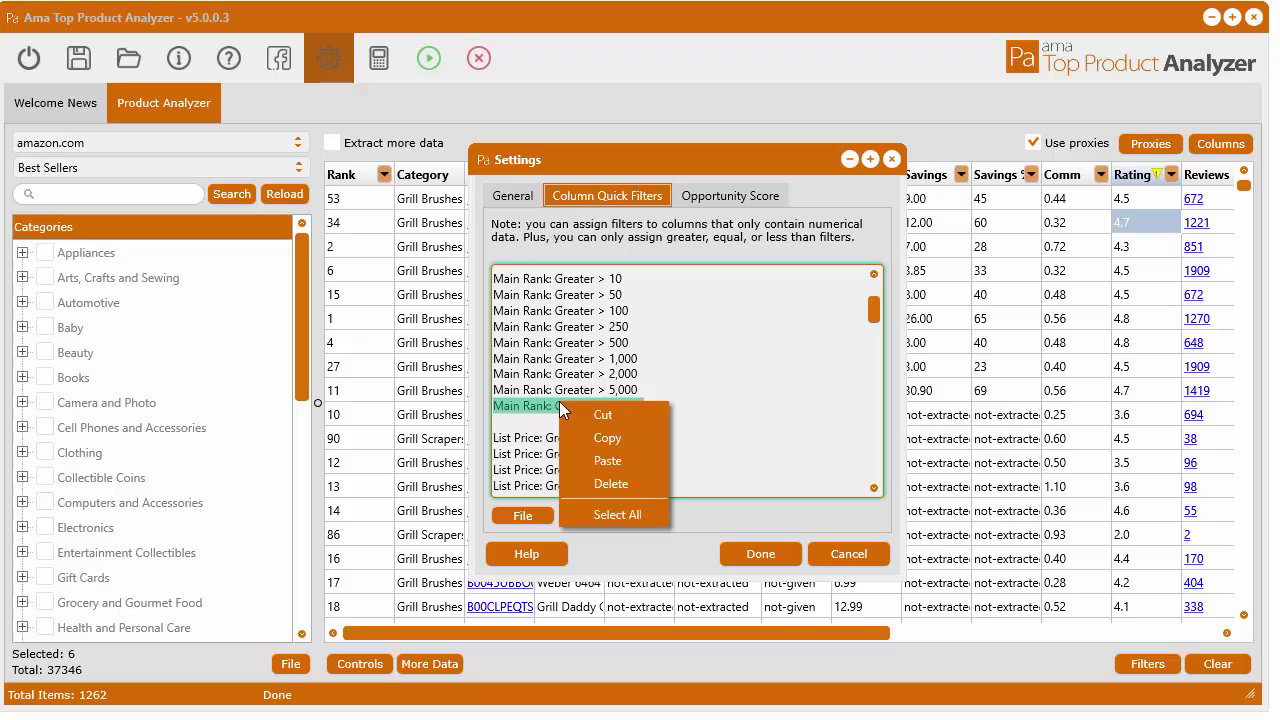
pyautogui.click(619, 440)
pyautogui.click(670, 404)
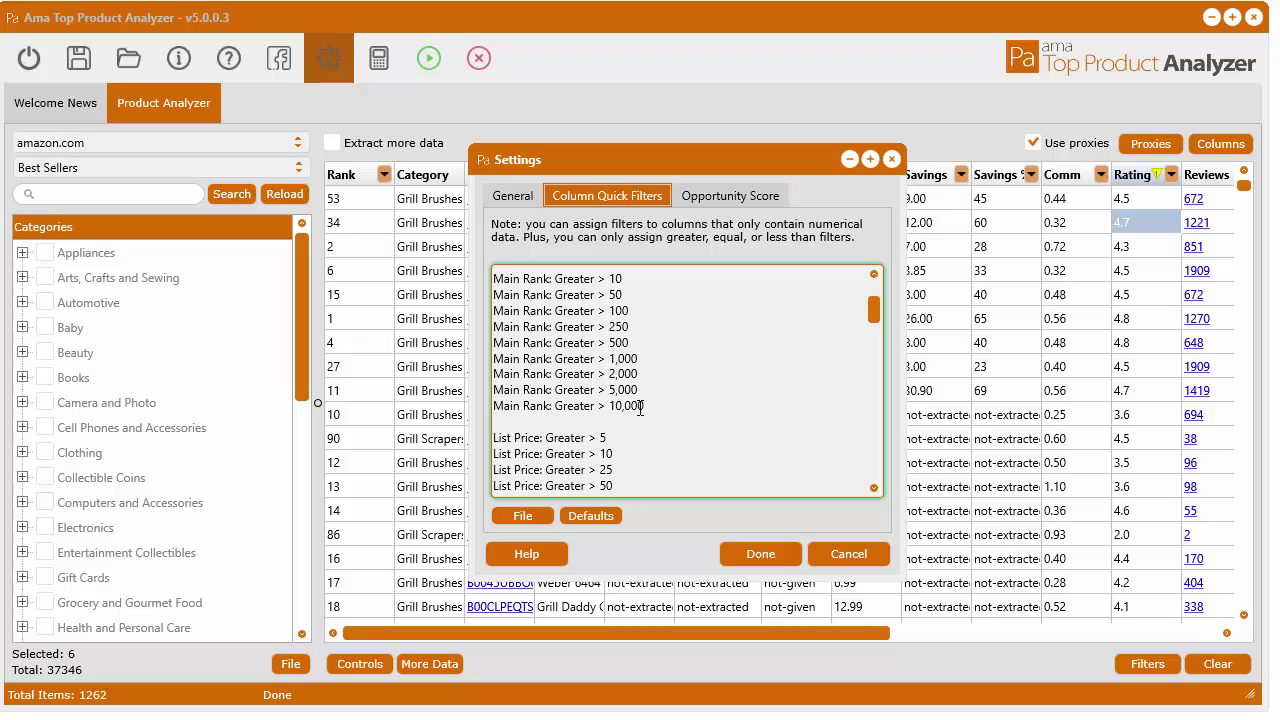
pyautogui.press('Return')
pyautogui.rightClick(511, 420)
pyautogui.click(560, 482)
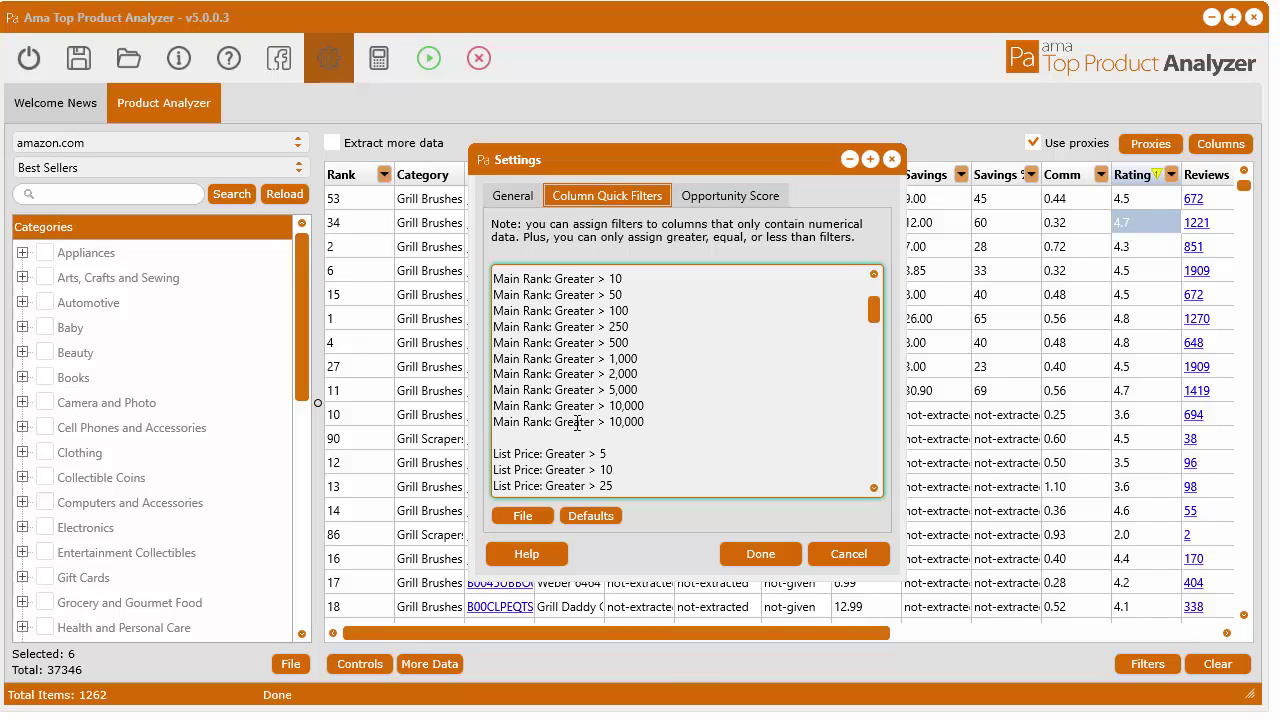
# Step: Change the duplicated Main Rank line to "Main Rank: Less < 500"
pyautogui.moveTo(593, 424); pyautogui.dragTo(567, 423)
pyautogui.press('BackSpace')
pyautogui.write('Lw')
pyautogui.press('BackSpace')
pyautogui.write('ess')
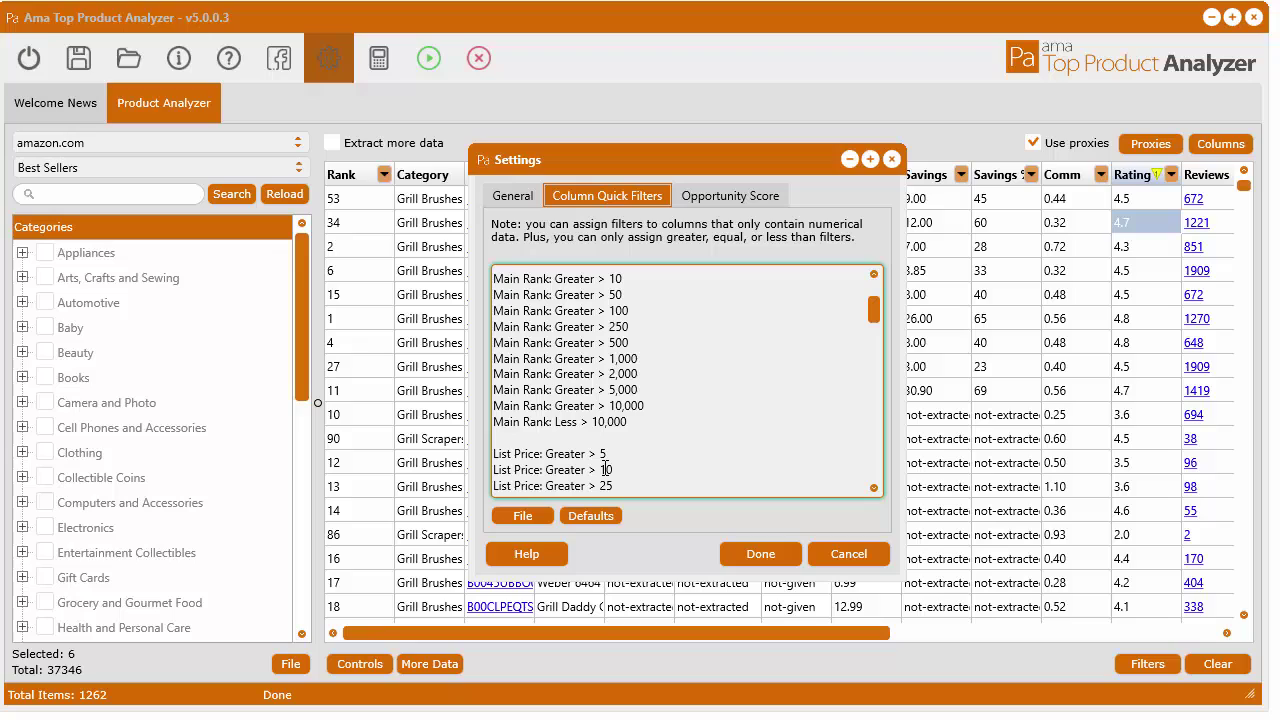
pyautogui.press('Delete')
pyautogui.press('Delete')
pyautogui.write('<')
pyautogui.doubleClick(628, 421)
pyautogui.write('500')
# Step: Add the quick filter line "Main Rank: Equal > 50" below the Less < 500 one and save the settings
pyautogui.press('Return')
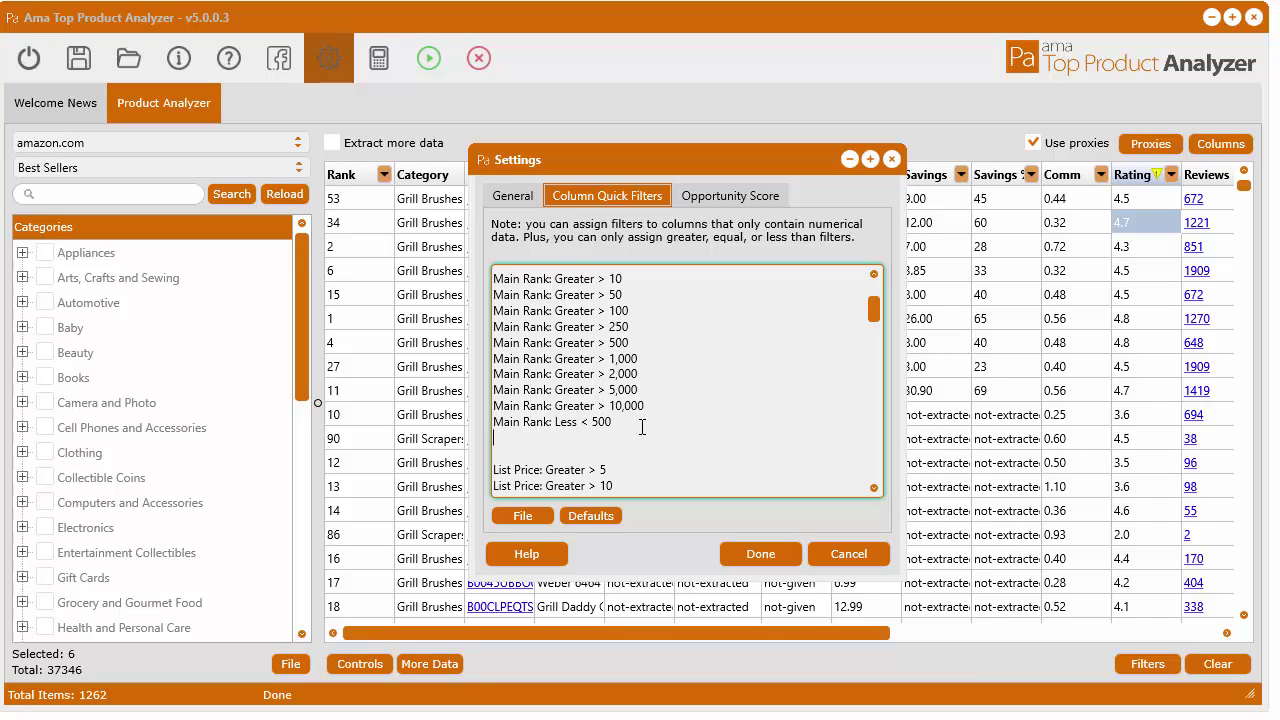
pyautogui.hotkey('ctrl', 'v')
pyautogui.doubleClick(569, 441)
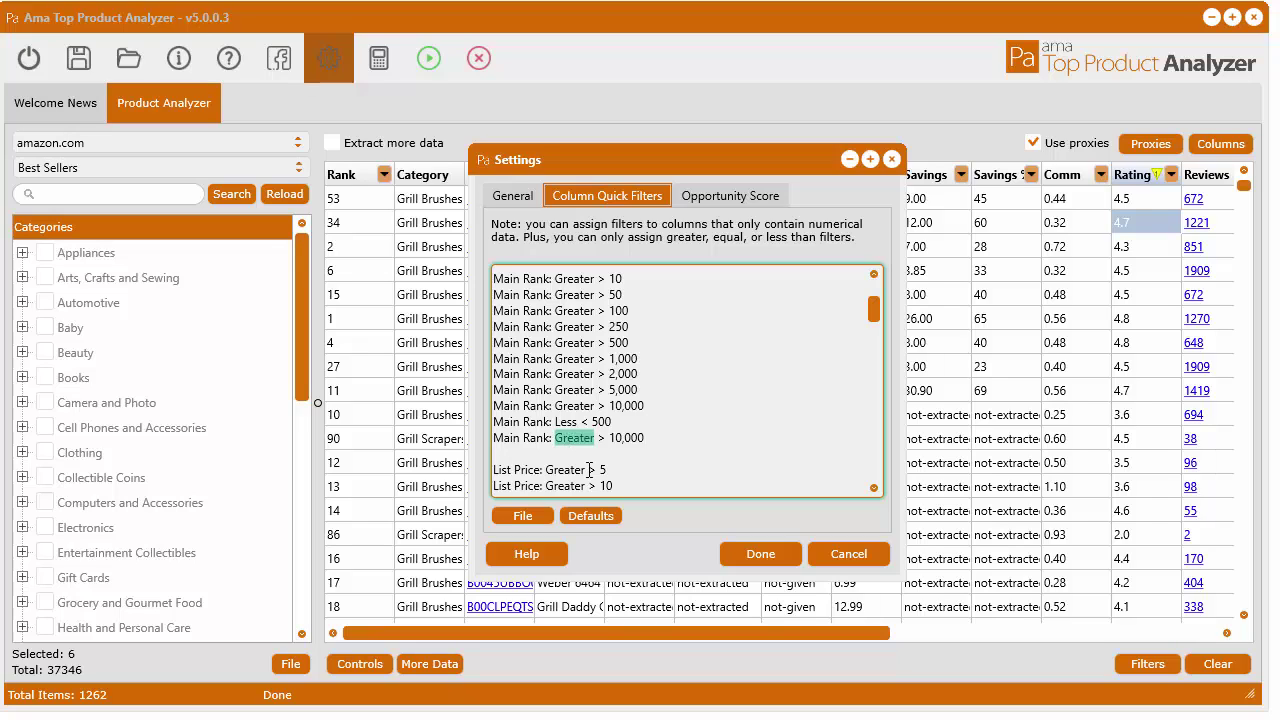
pyautogui.write('Equal')
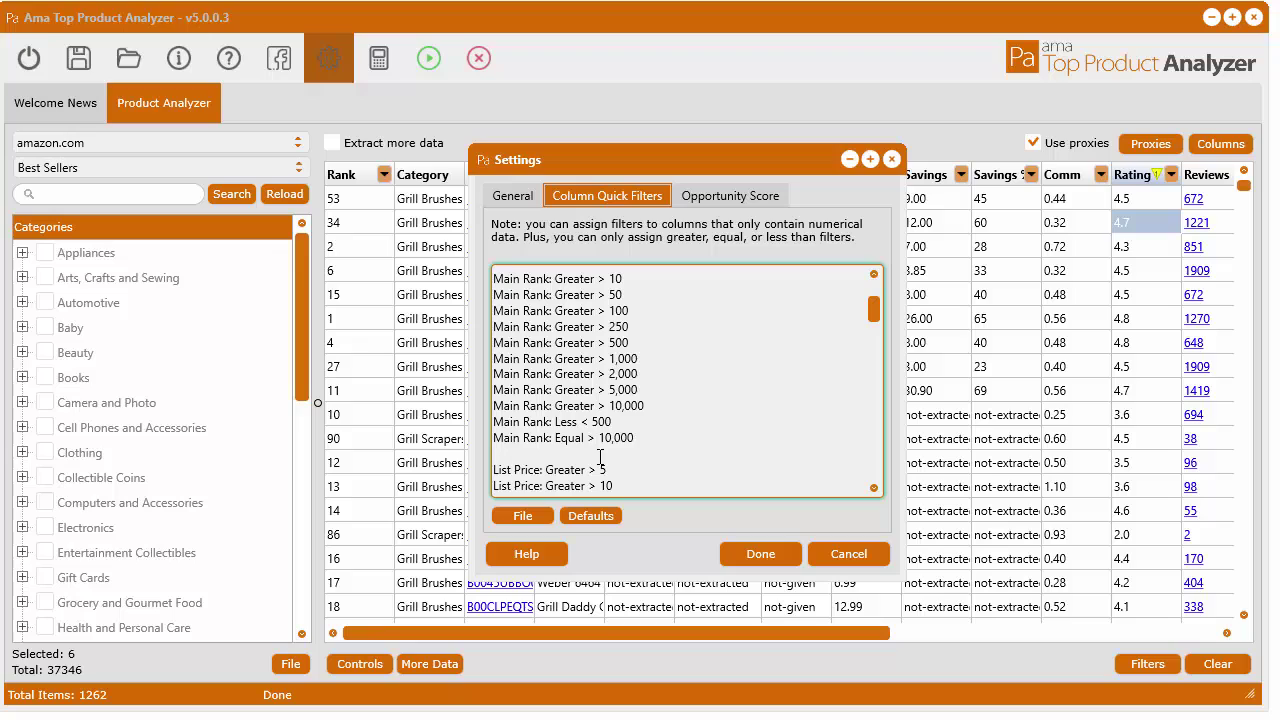
pyautogui.moveTo(634, 437); pyautogui.dragTo(604, 437)
pyautogui.write('50')
pyautogui.click(784, 555)
# Step: Apply the Less < 500 quick filter to the Main Rank column, look over the filtered products, and delete the filters
pyautogui.click(765, 178)
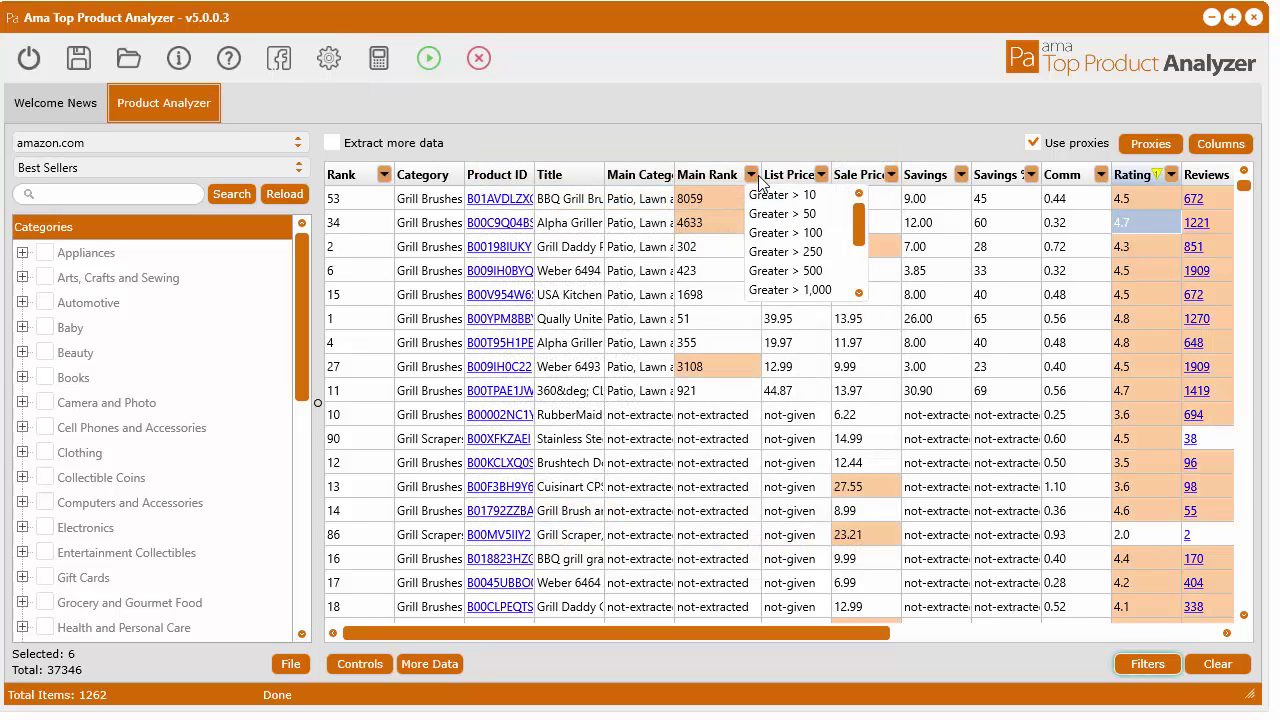
pyautogui.scroll(-2, 862, 230)
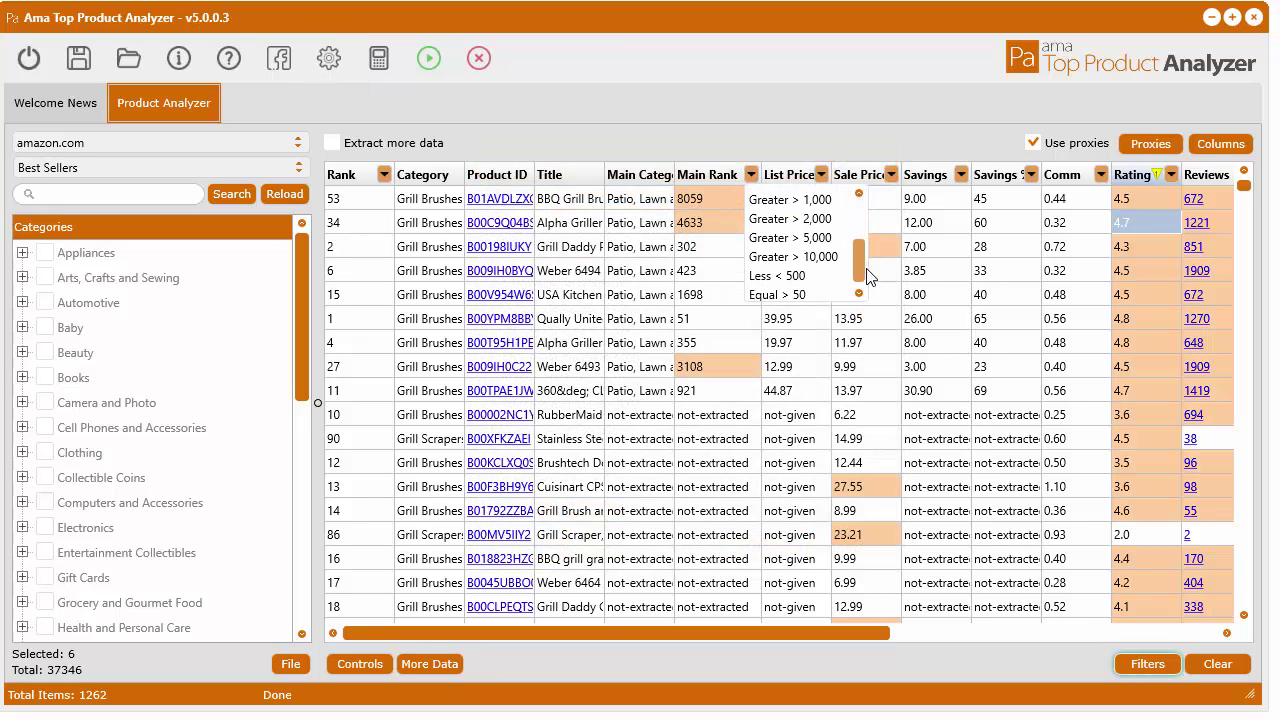
pyautogui.click(781, 274)
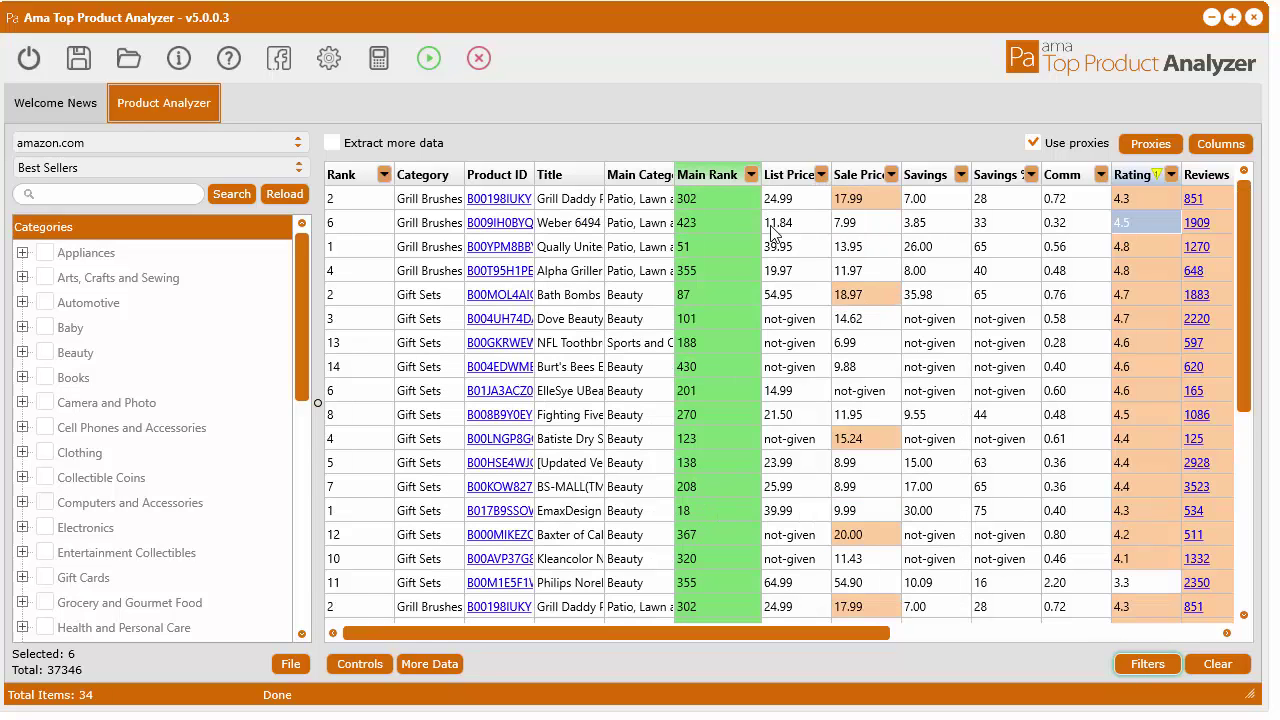
pyautogui.scroll(-3, 1248, 280)
pyautogui.scroll(3, 1248, 280)
pyautogui.rightClick(812, 301)
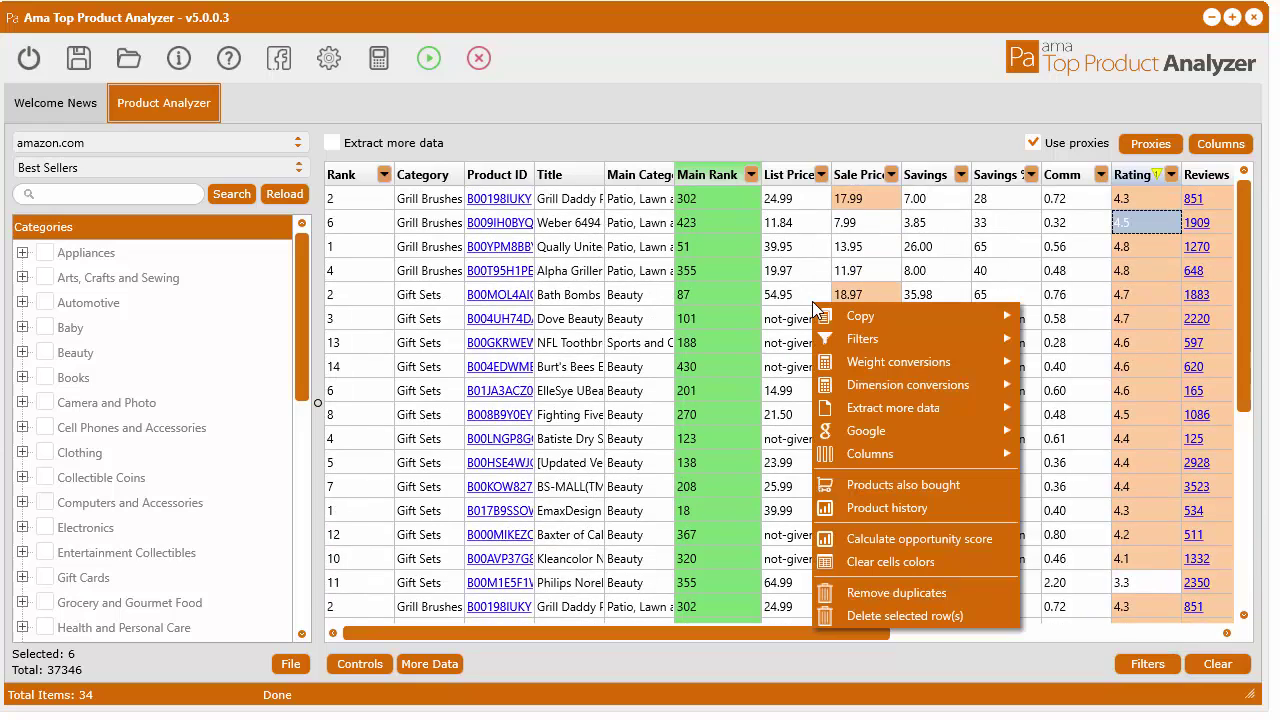
pyautogui.moveTo(846, 331)
pyautogui.click(1100, 385)
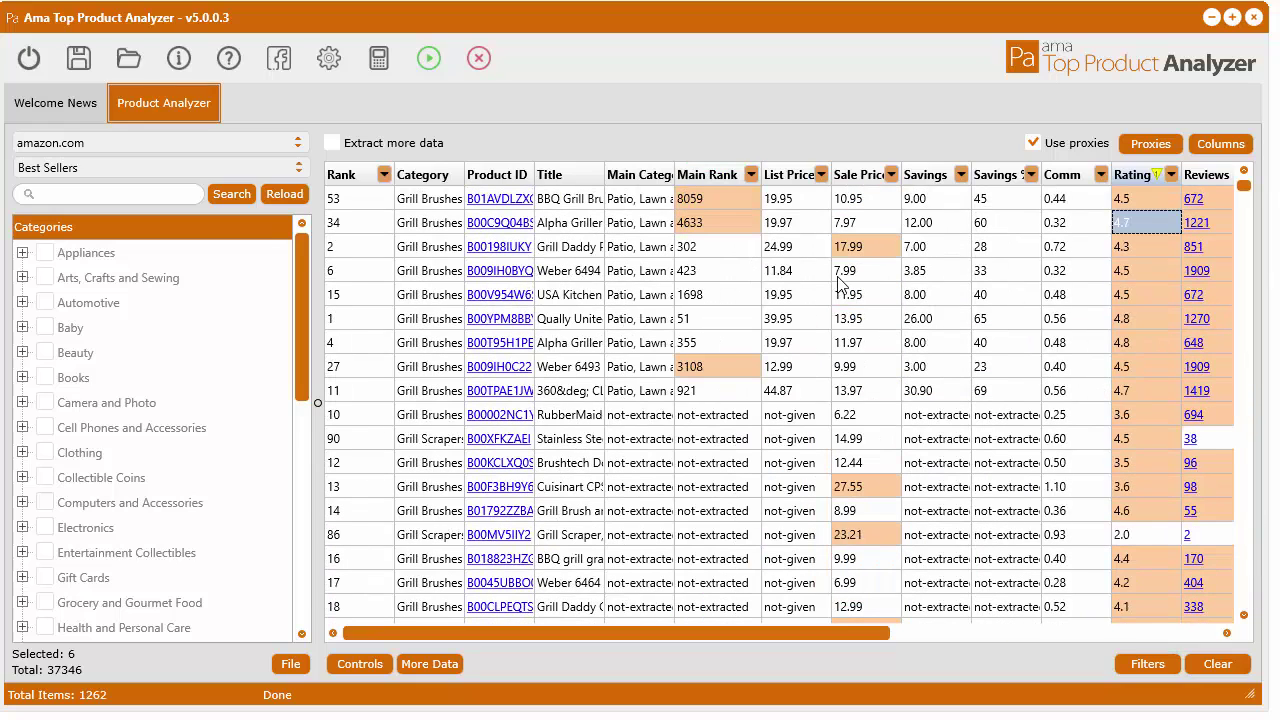
# Step: Apply the Equal > 50 quick filter to the Main Rank column and delete the filters again
pyautogui.click(750, 175)
pyautogui.scroll(-3, 863, 216)
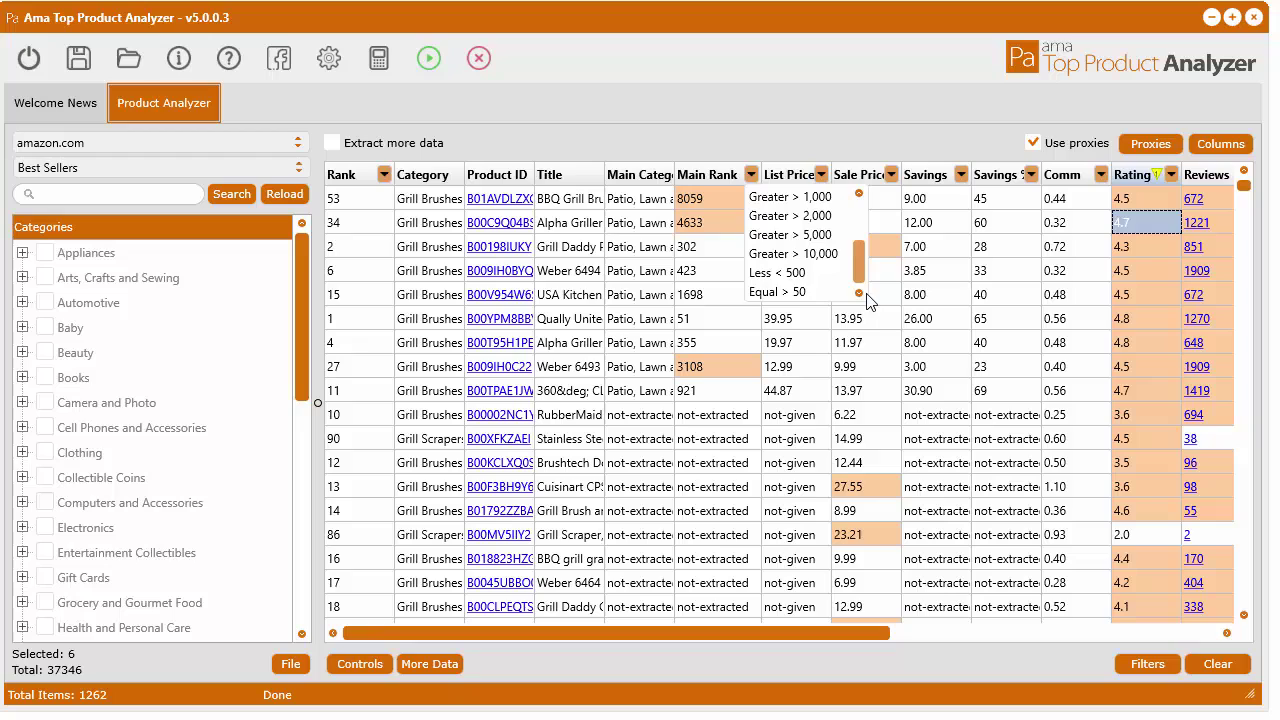
pyautogui.click(826, 294)
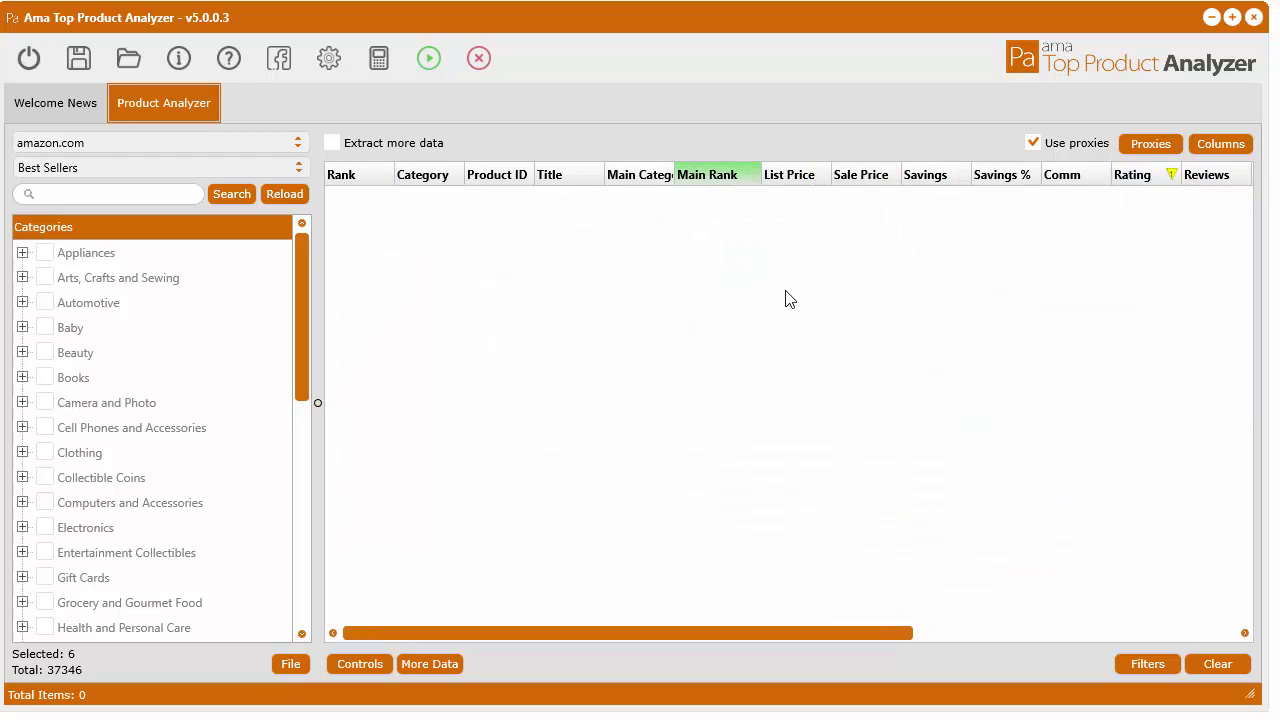
pyautogui.rightClick(755, 251)
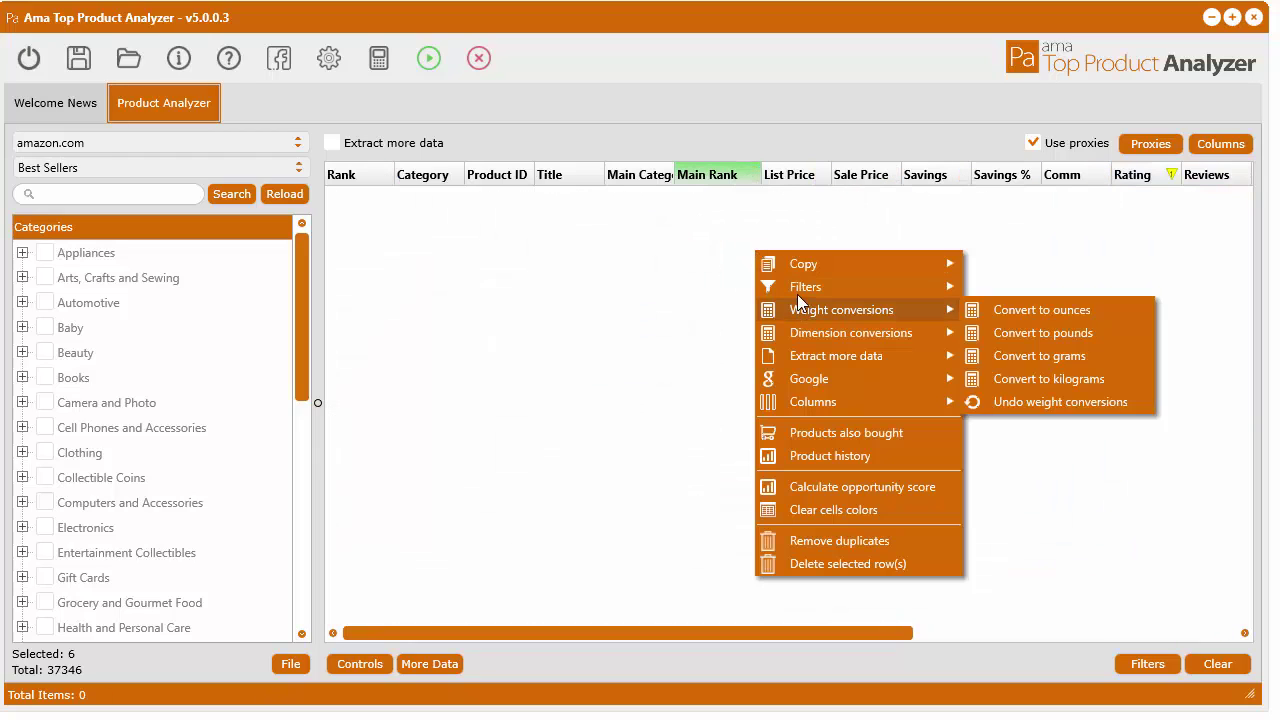
pyautogui.moveTo(797, 289)
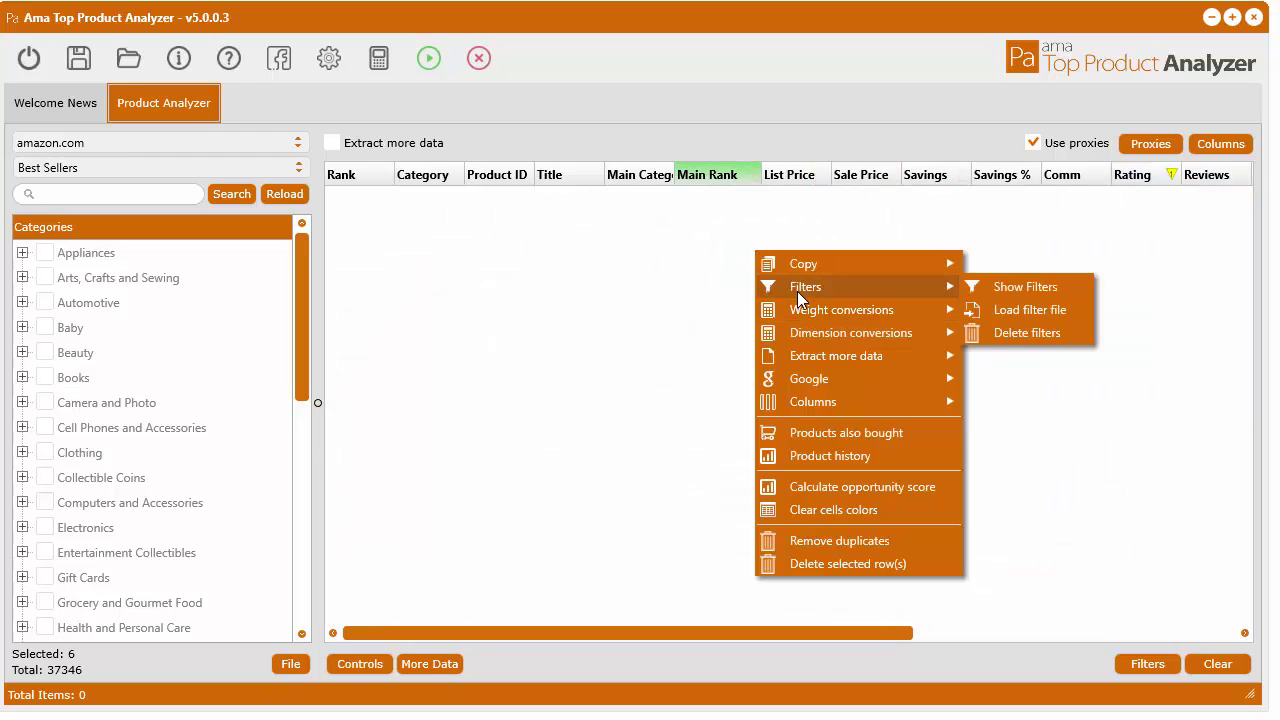
pyautogui.click(1007, 330)
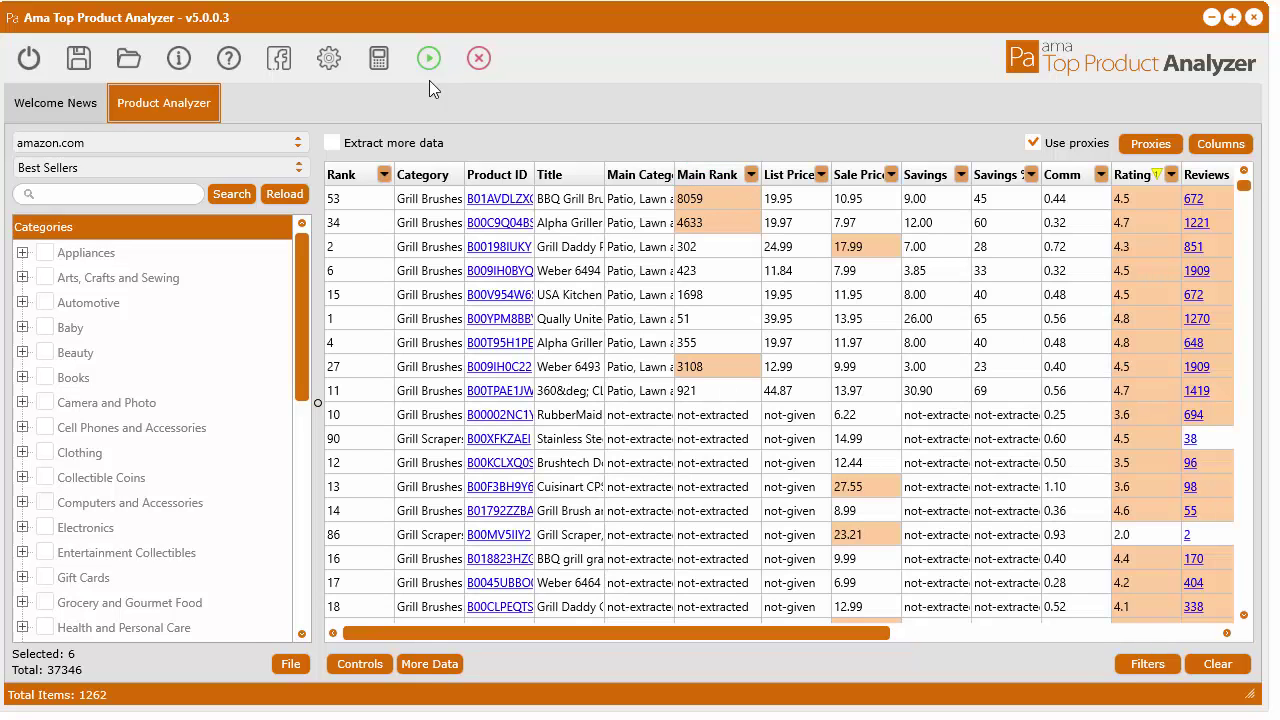
# Step: Reopen the column quick filter settings, review the two added Main Rank lines, and restore the default quick filters
pyautogui.click(329, 58)
pyautogui.moveTo(820, 293); pyautogui.dragTo(822, 306)
pyautogui.moveTo(579, 412); pyautogui.dragTo(432, 402)
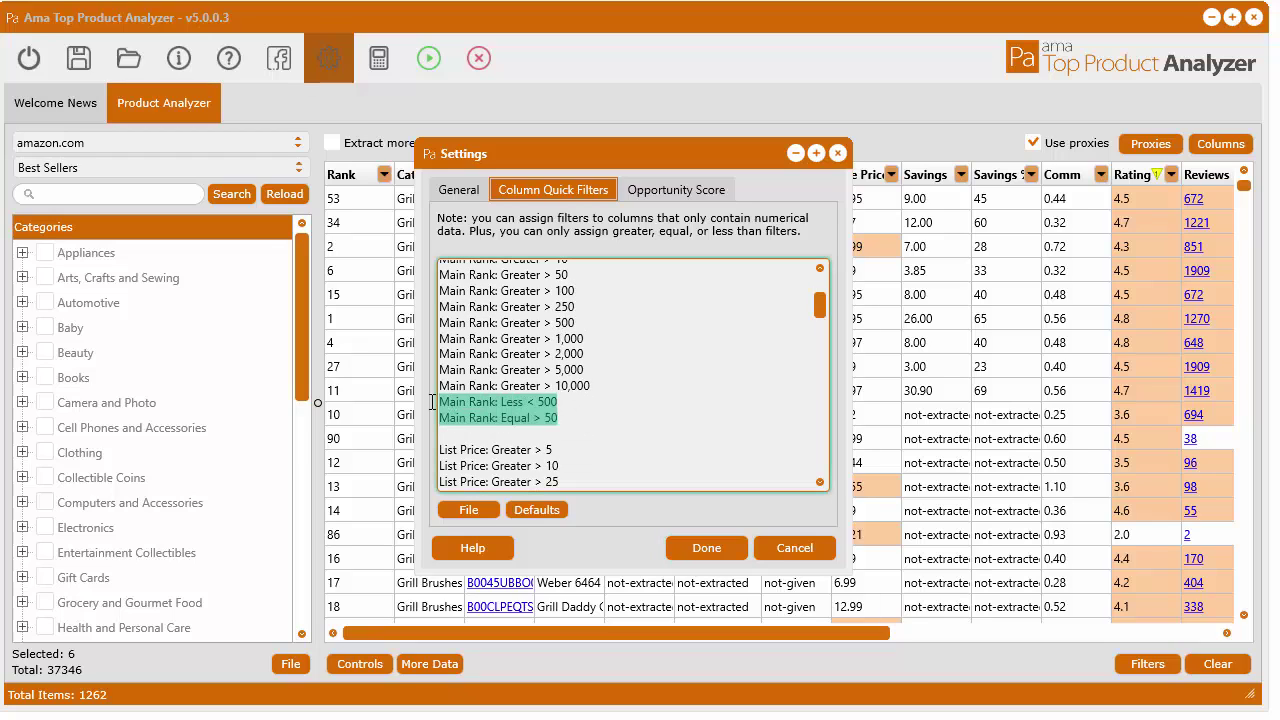
pyautogui.click(766, 432)
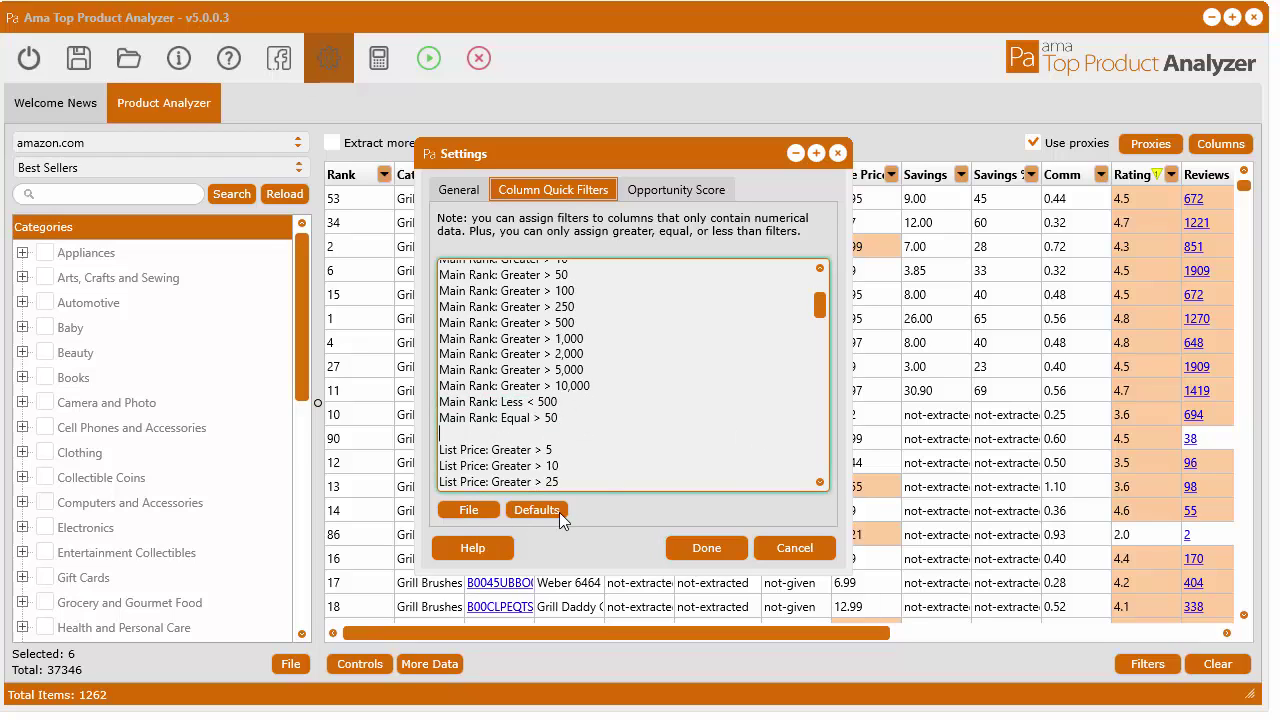
pyautogui.click(532, 511)
pyautogui.click(697, 430)
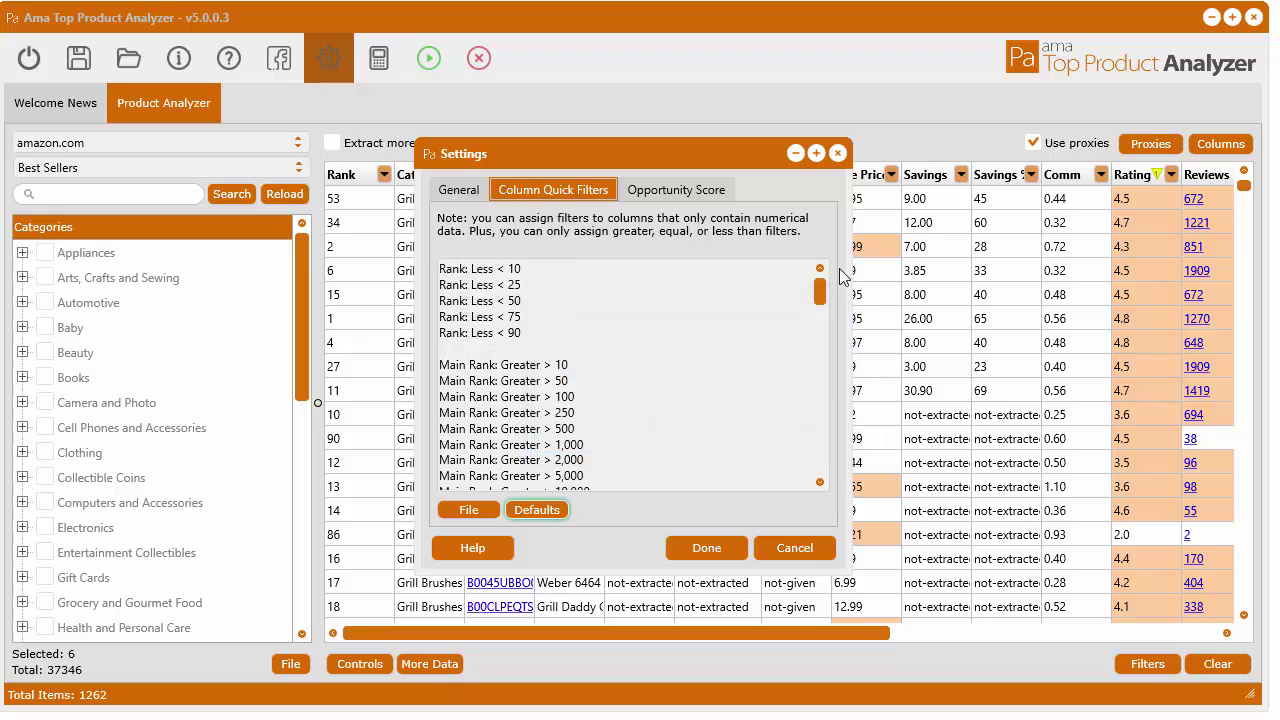
# Step: Save the column quick filters to the plain text file quick-filters.txt in the AmaTopProductAnalyzer folder
pyautogui.moveTo(823, 290); pyautogui.dragTo(826, 316)
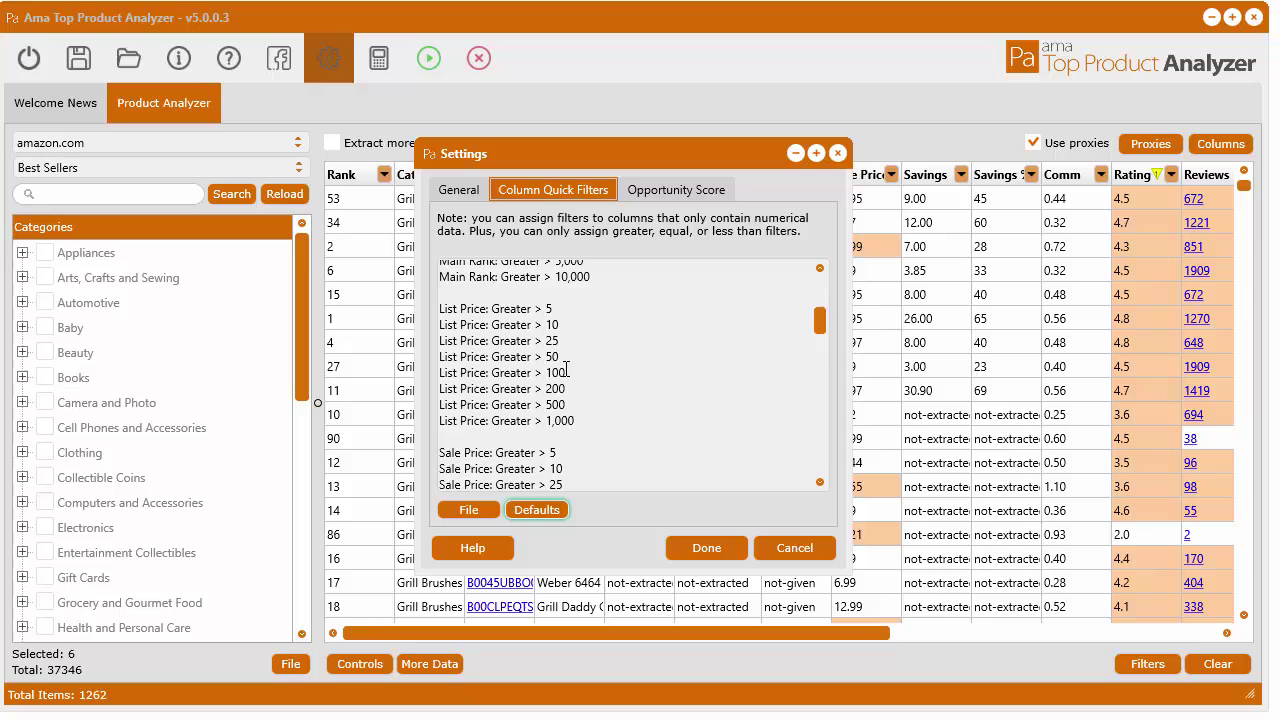
pyautogui.click(479, 510)
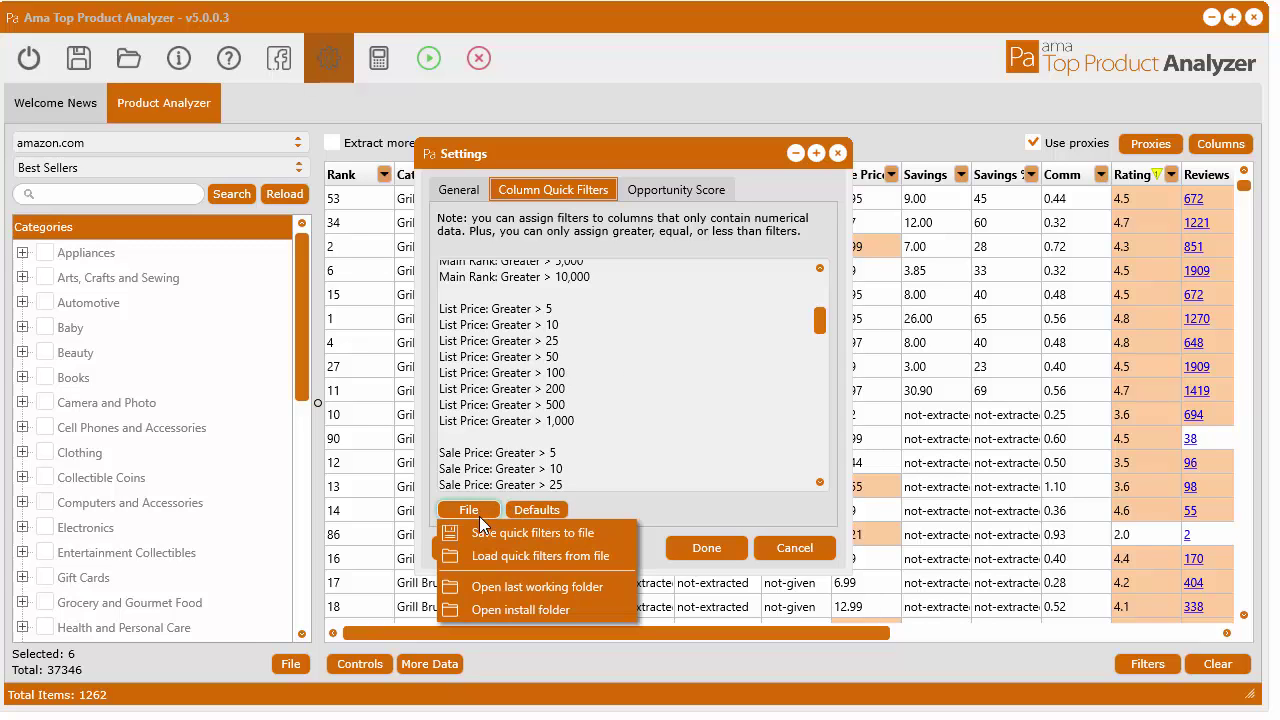
pyautogui.click(522, 533)
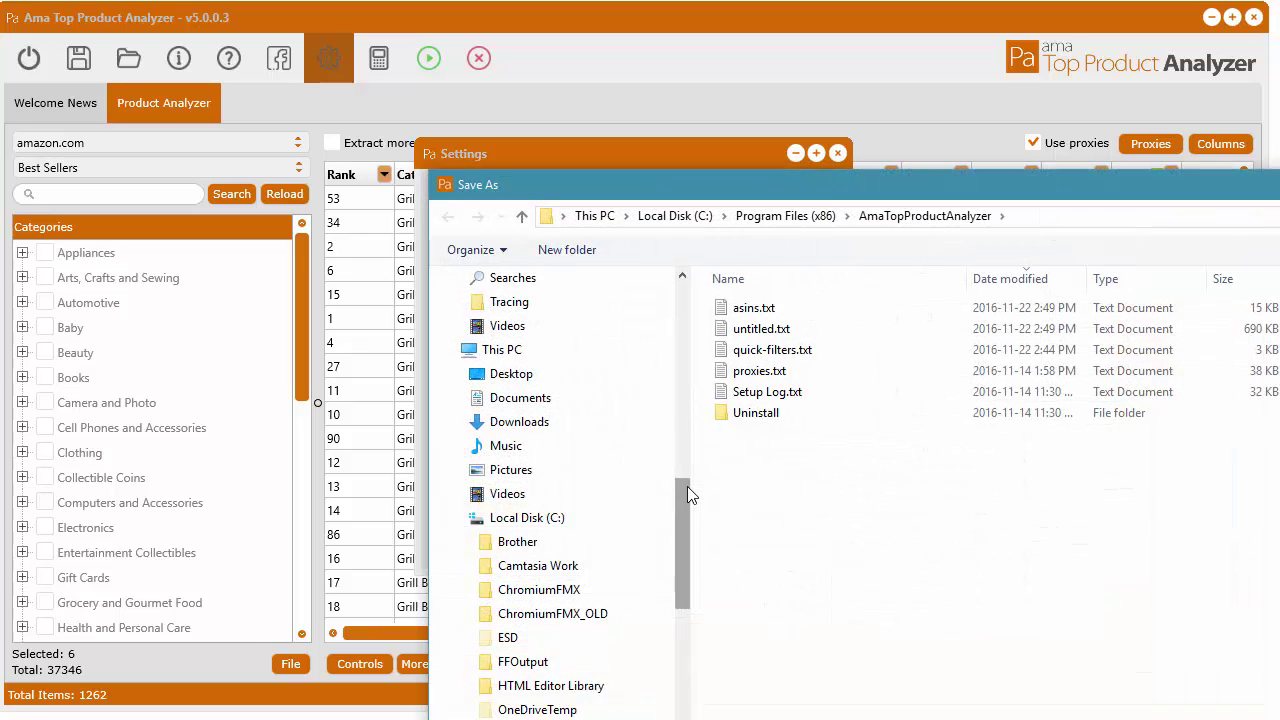
pyautogui.moveTo(815, 186); pyautogui.dragTo(535, 2)
pyautogui.click(1168, 690)
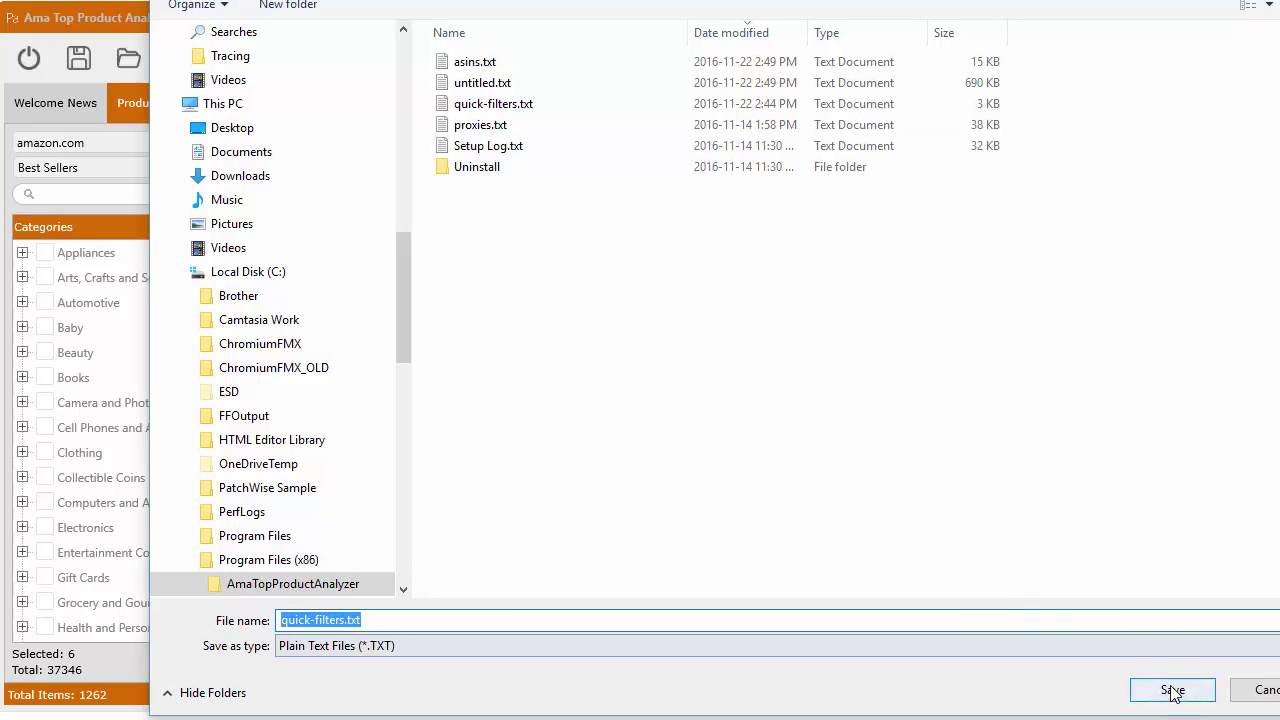
pyautogui.click(770, 370)
# Step: Open the last working folder from the quick filter settings and read through the saved quick-filters.txt file
pyautogui.click(465, 512)
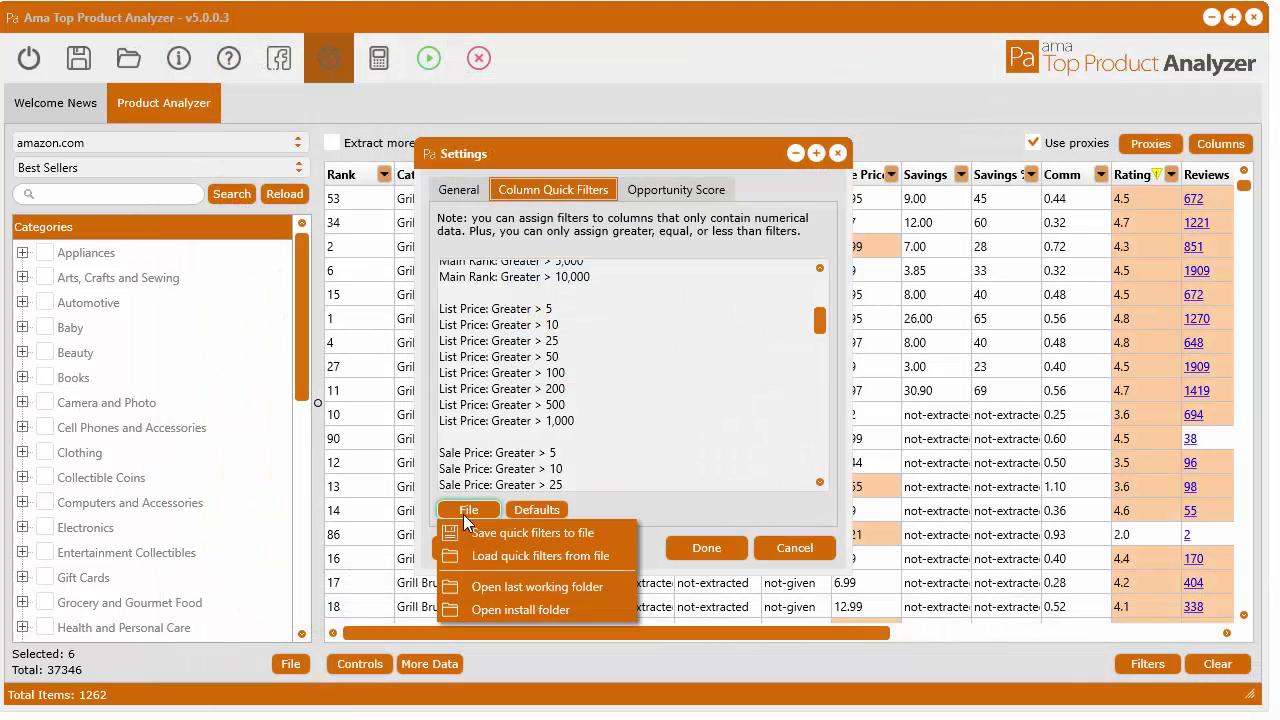
pyautogui.click(487, 586)
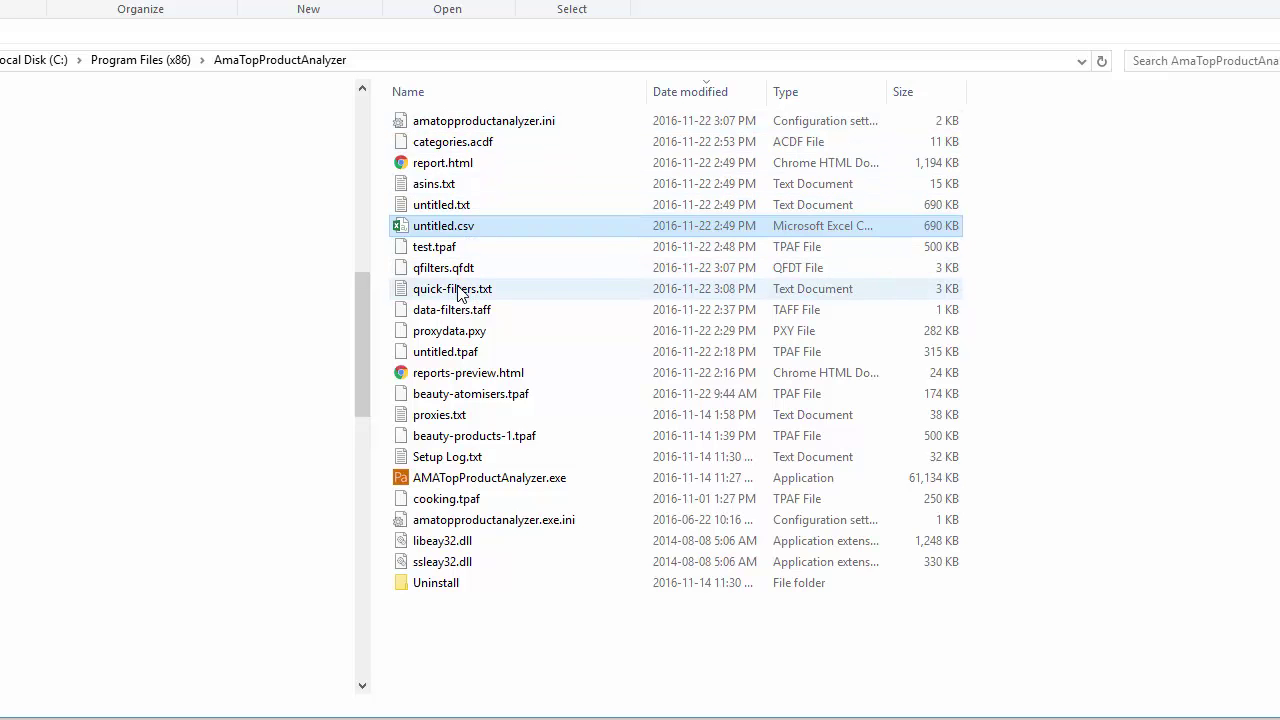
pyautogui.doubleClick(457, 289)
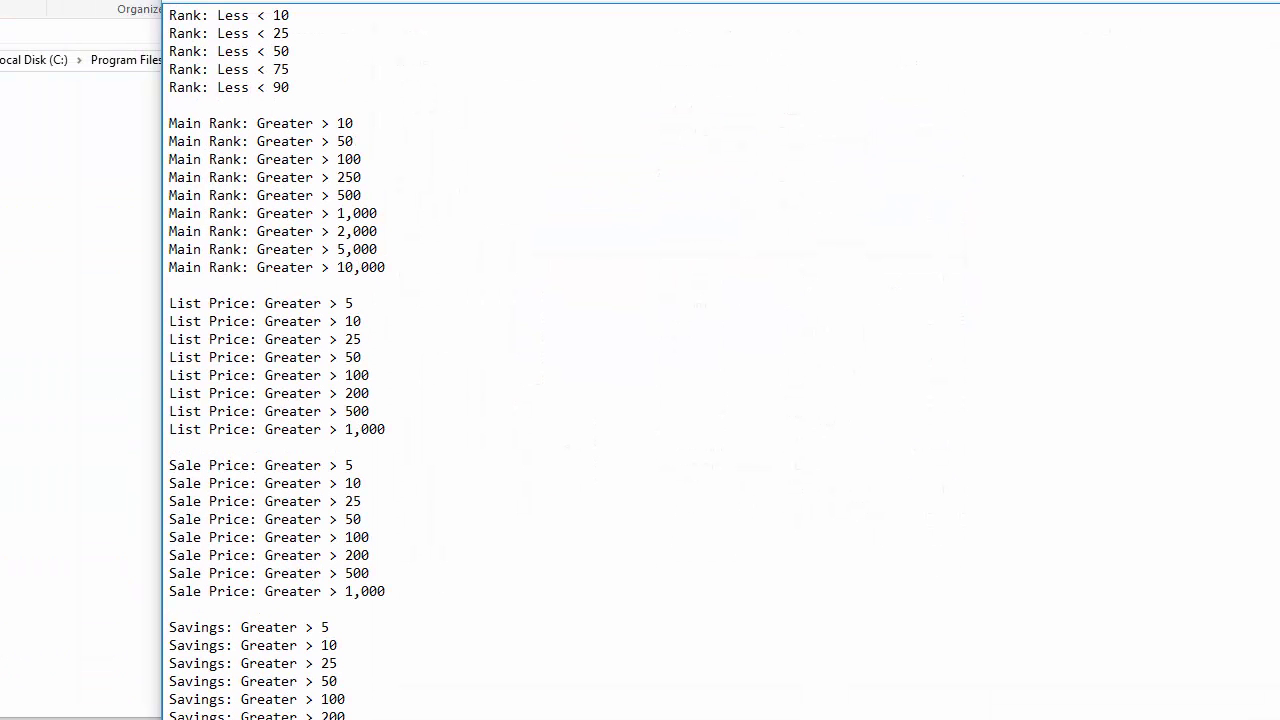
pyautogui.scroll(-10, 694, 317)
pyautogui.scroll(-6, 696, 316)
pyautogui.scroll(16, 696, 317)
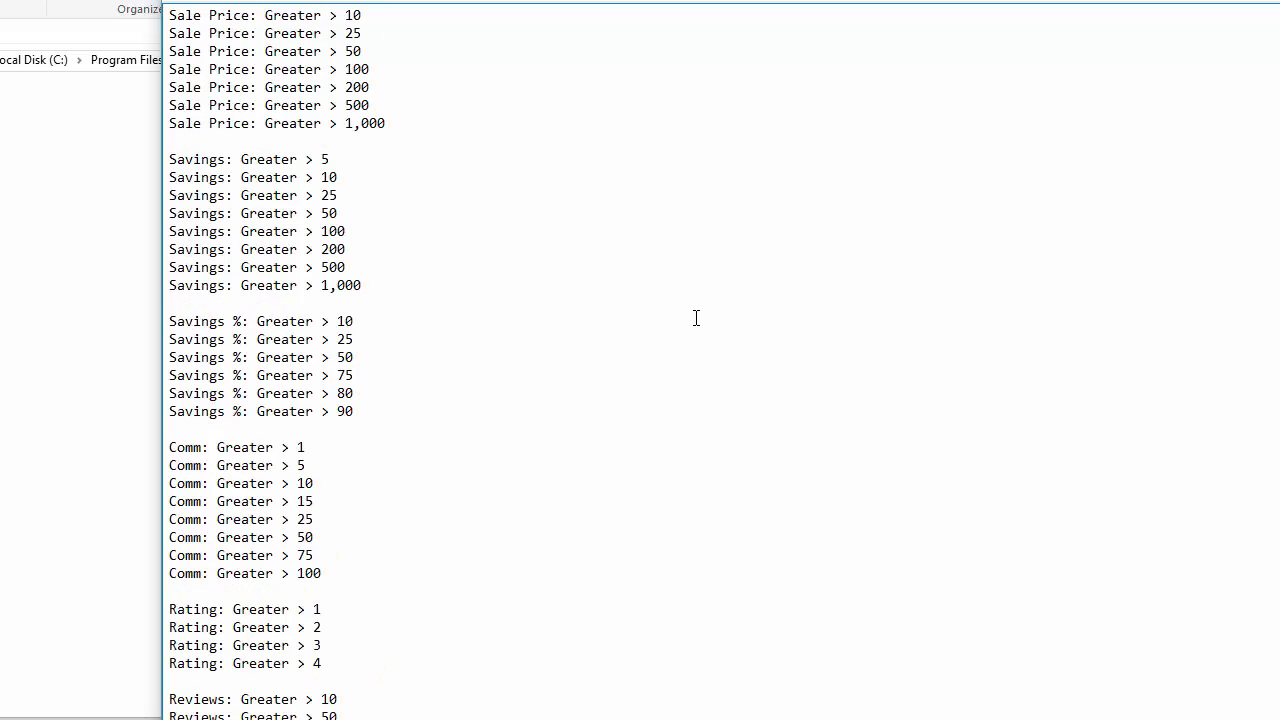
pyautogui.moveTo(729, 0); pyautogui.dragTo(586, 0)
pyautogui.scroll(-4, 375, 341)
pyautogui.scroll(-12, 375, 341)
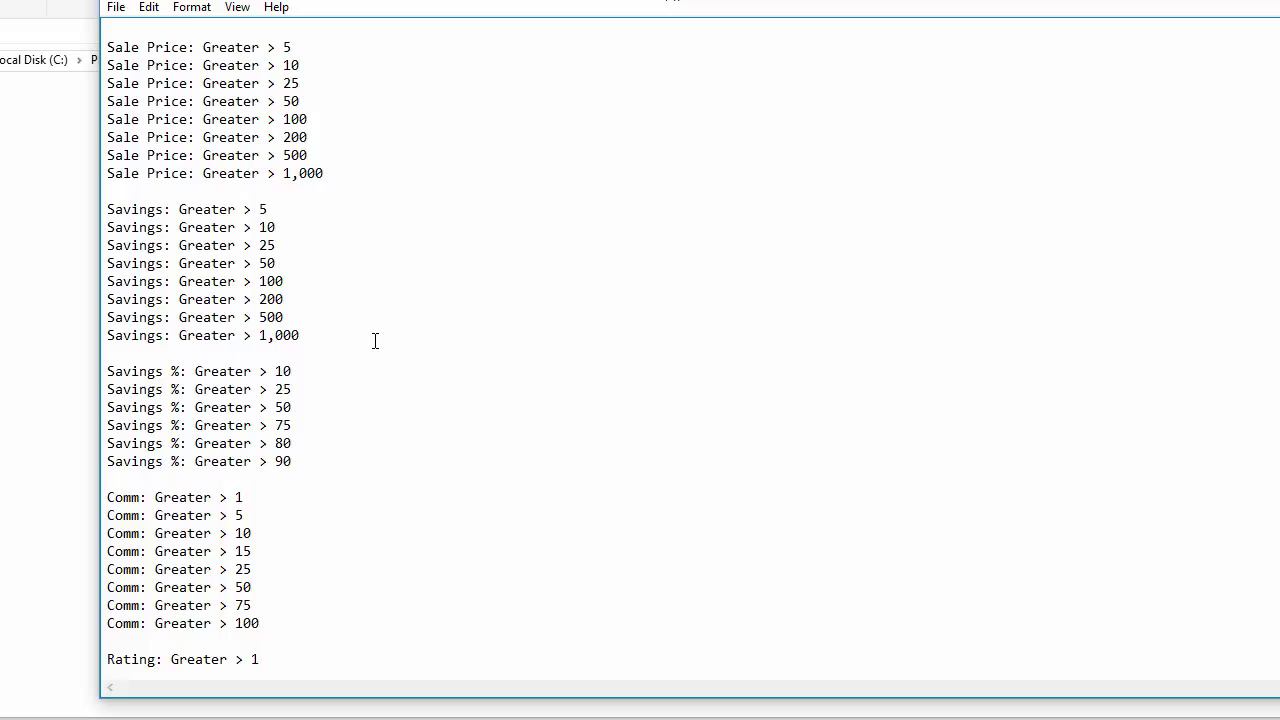
pyautogui.scroll(5, 562, 321)
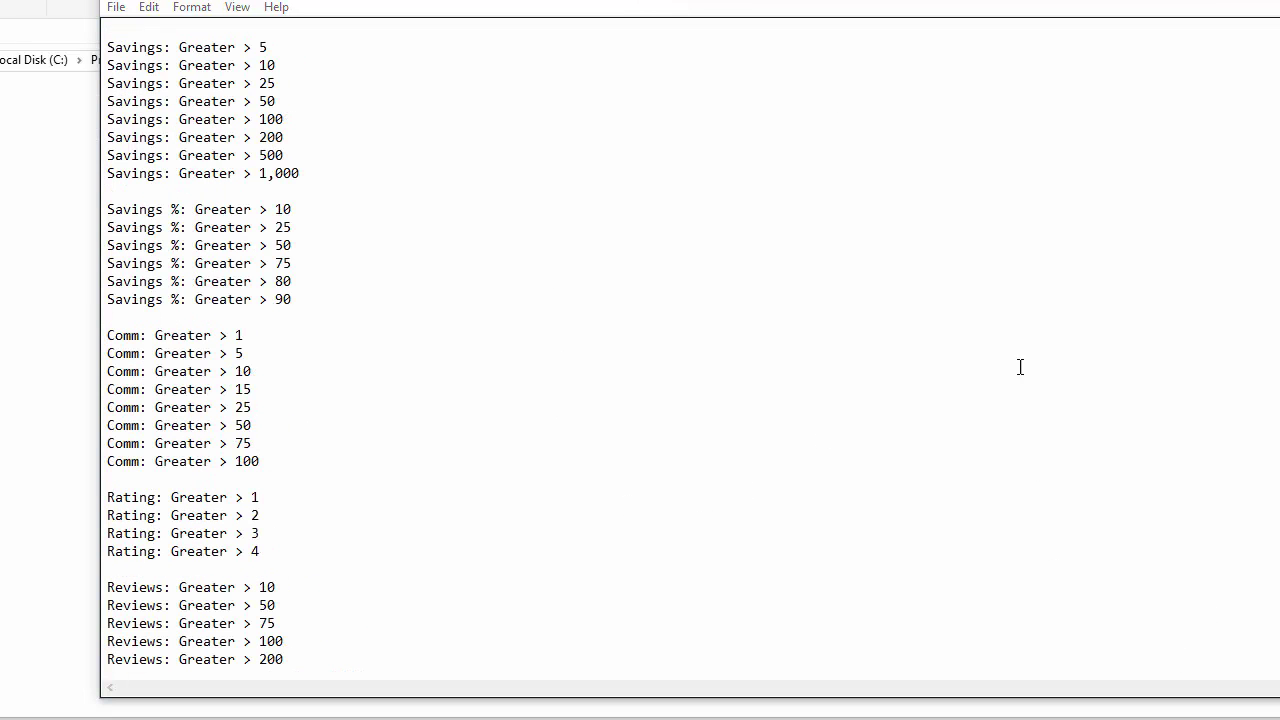
# Step: Bring the whole text file window into view and highlight the Savings % column name in its first filter line
pyautogui.moveTo(715, 0); pyautogui.dragTo(711, 20)
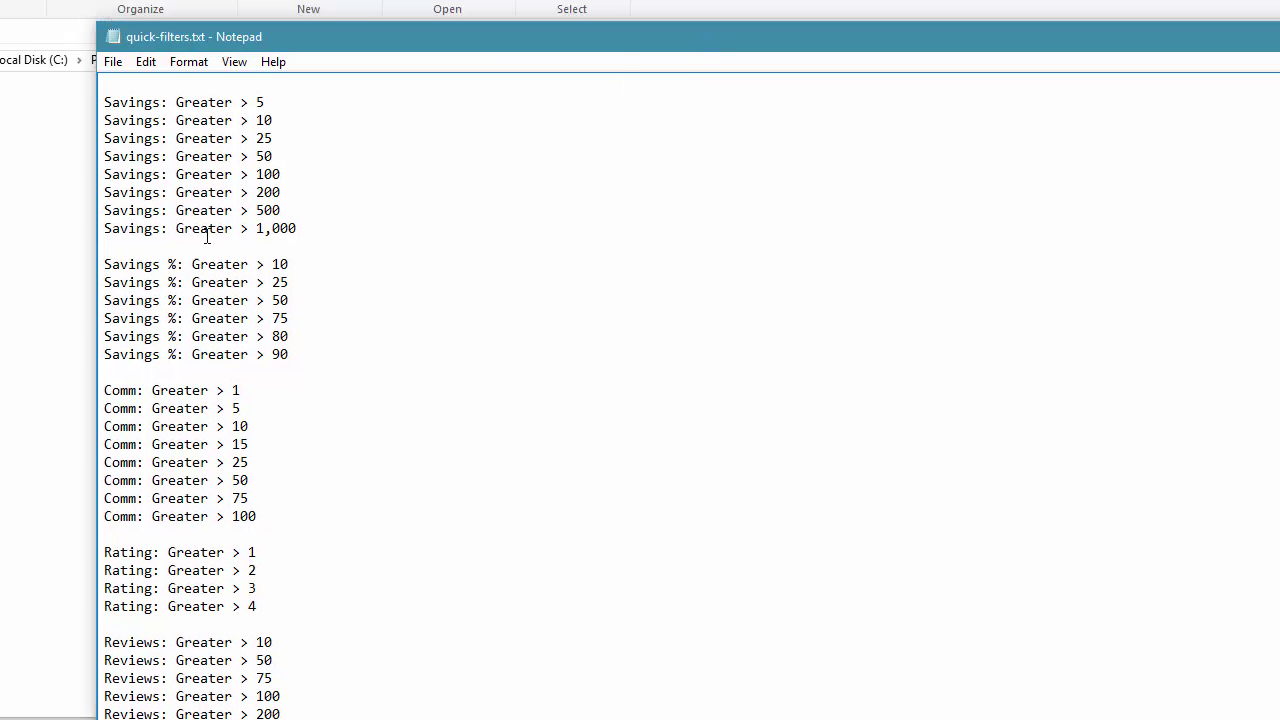
pyautogui.doubleClick(139, 392)
pyautogui.moveTo(176, 264); pyautogui.dragTo(101, 264)
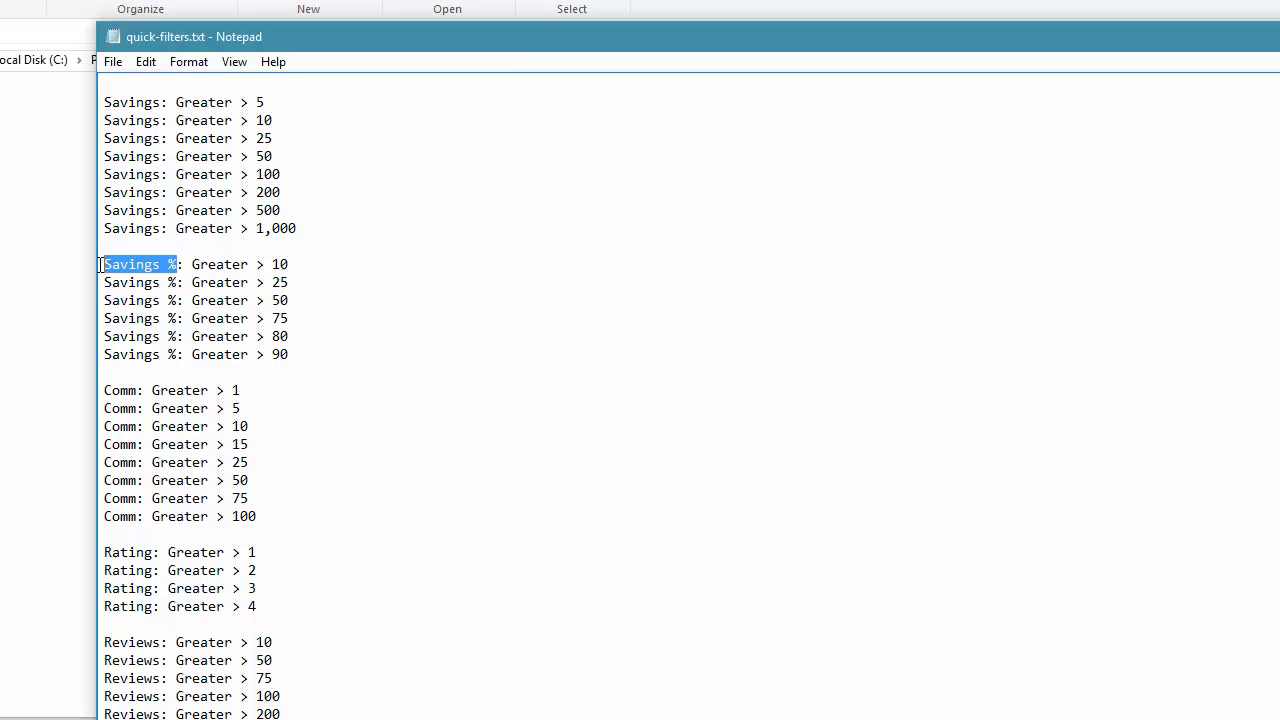
# Step: Move the text file window aside, return to the settings, and accept the column quick filters
pyautogui.moveTo(506, 52); pyautogui.dragTo(555, 212)
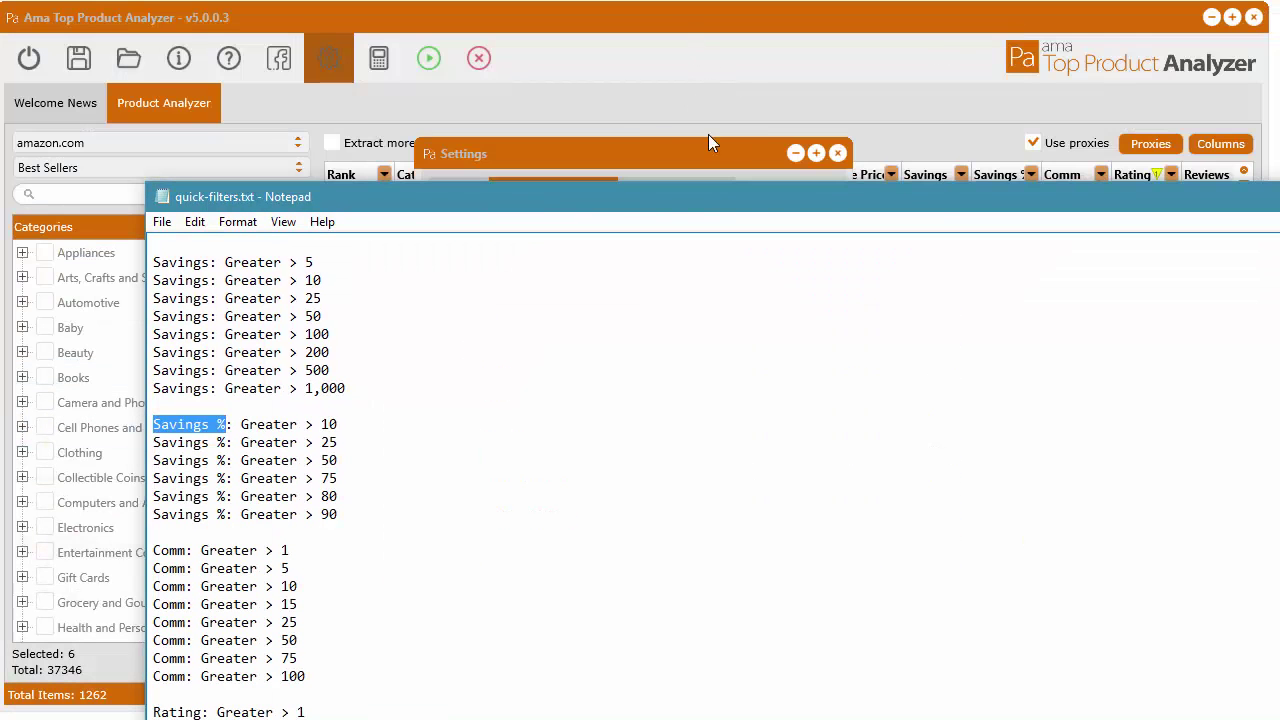
pyautogui.moveTo(651, 208); pyautogui.dragTo(631, 113)
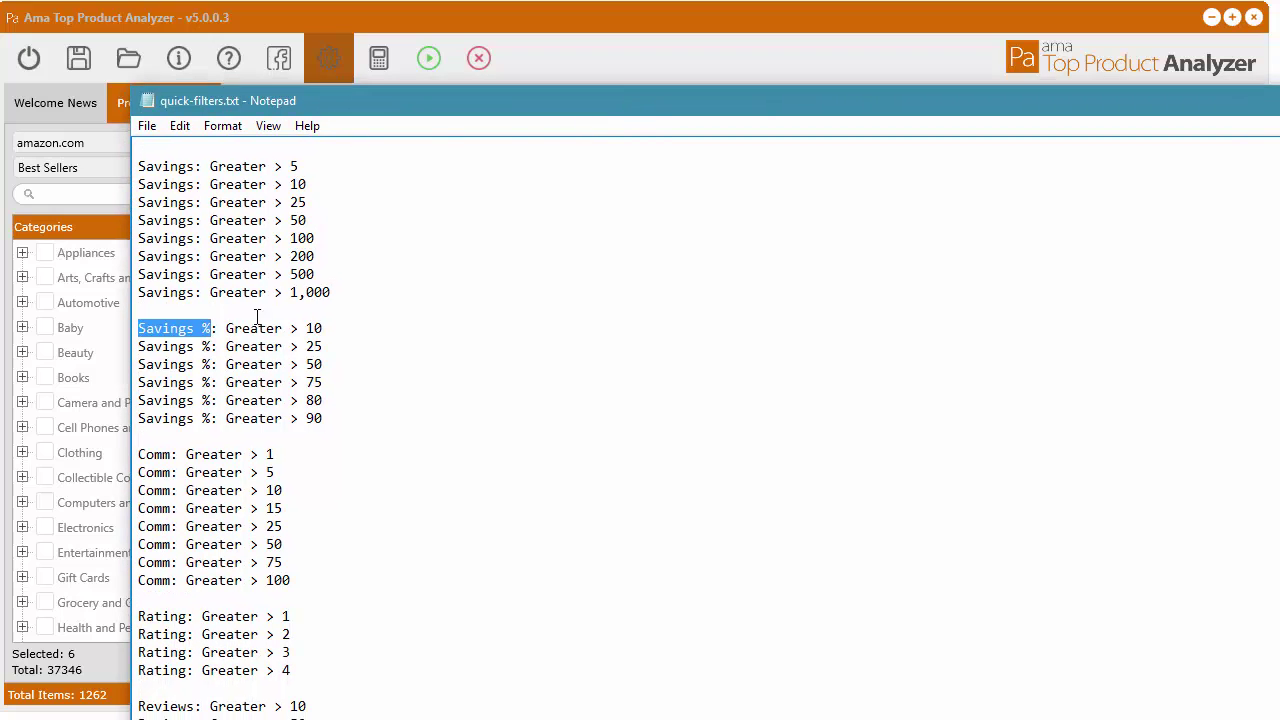
pyautogui.moveTo(512, 100); pyautogui.dragTo(1096, 209)
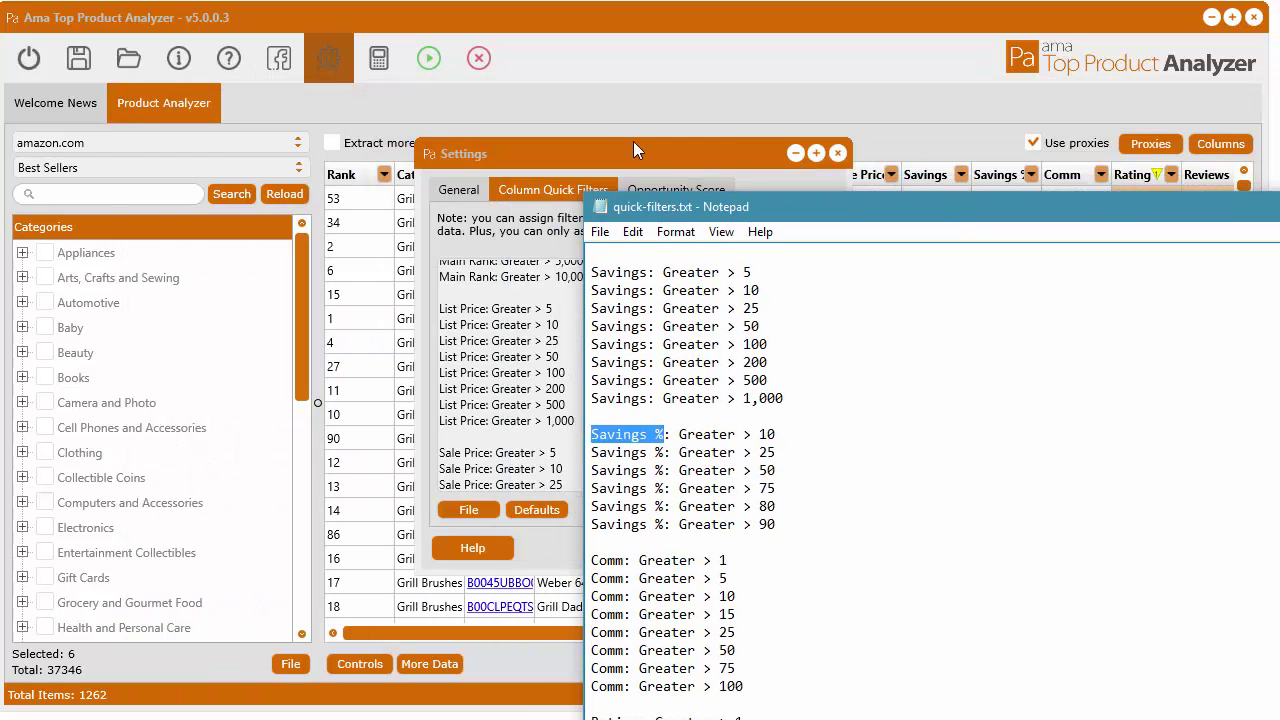
pyautogui.click(807, 158)
pyautogui.click(700, 550)
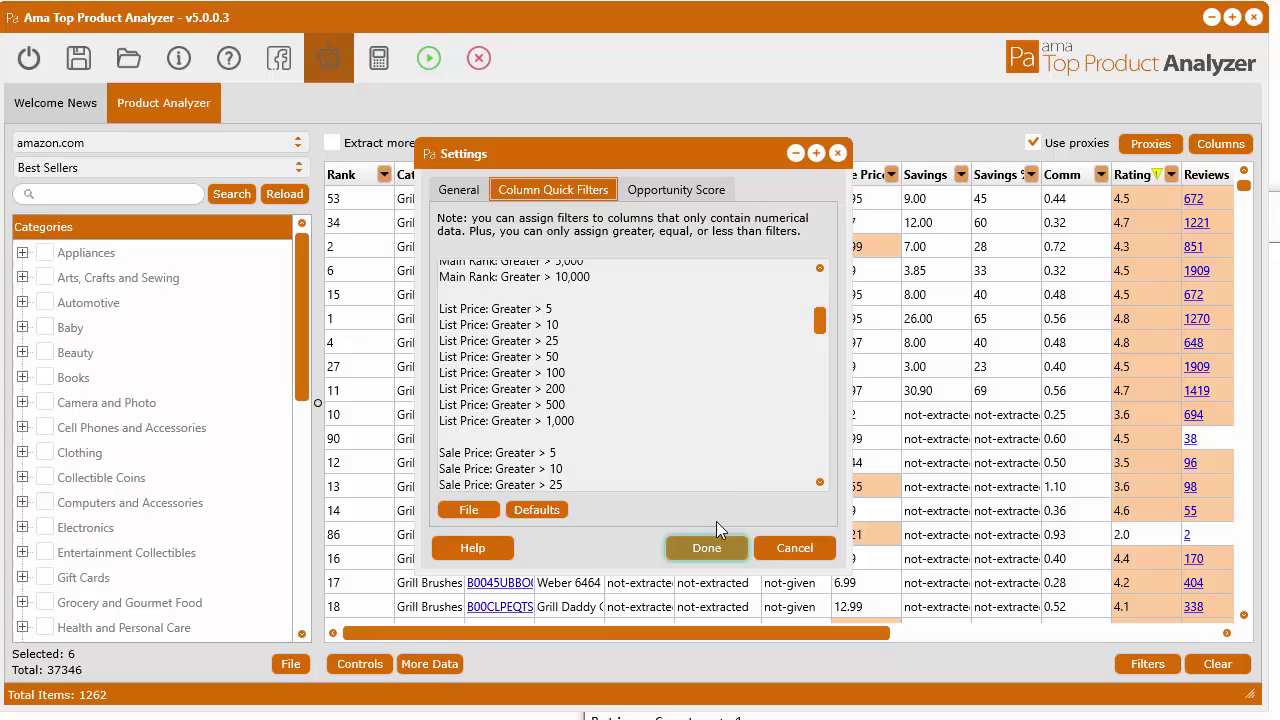
# Step: Widen the Main Rank, Main Category and List Price columns in the product table
pyautogui.moveTo(760, 168); pyautogui.dragTo(785, 169)
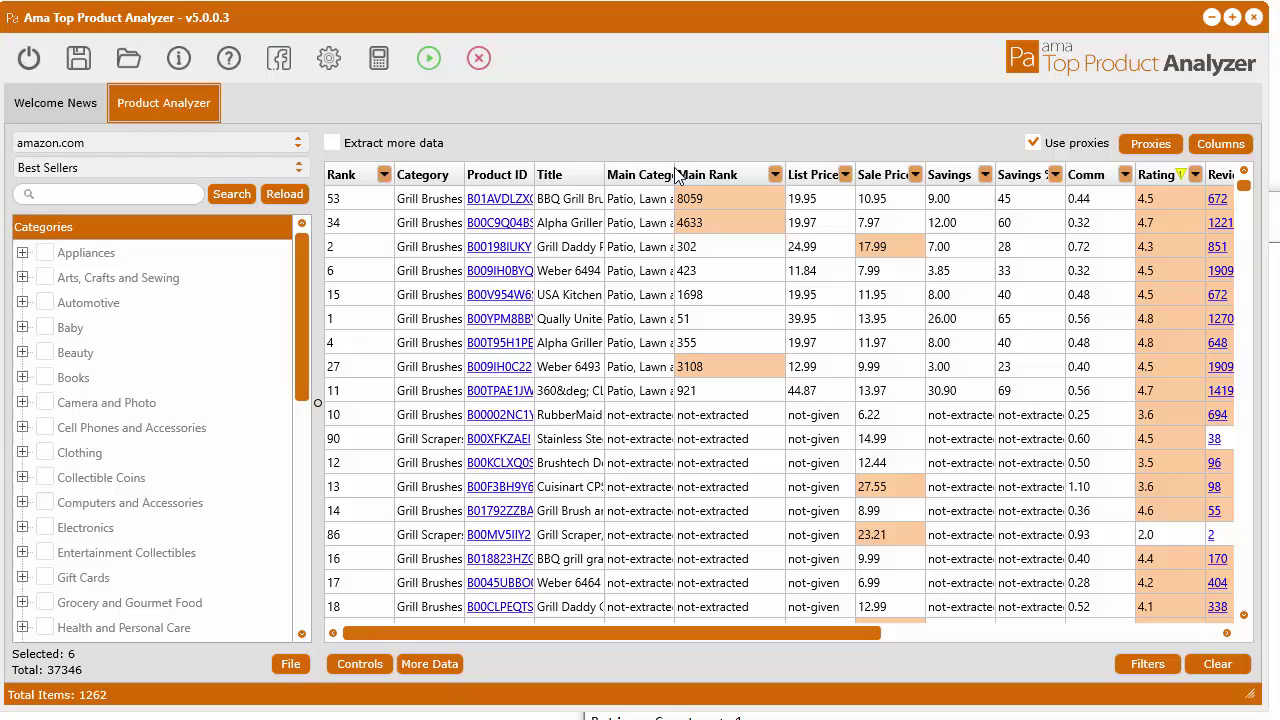
pyautogui.doubleClick(675, 175)
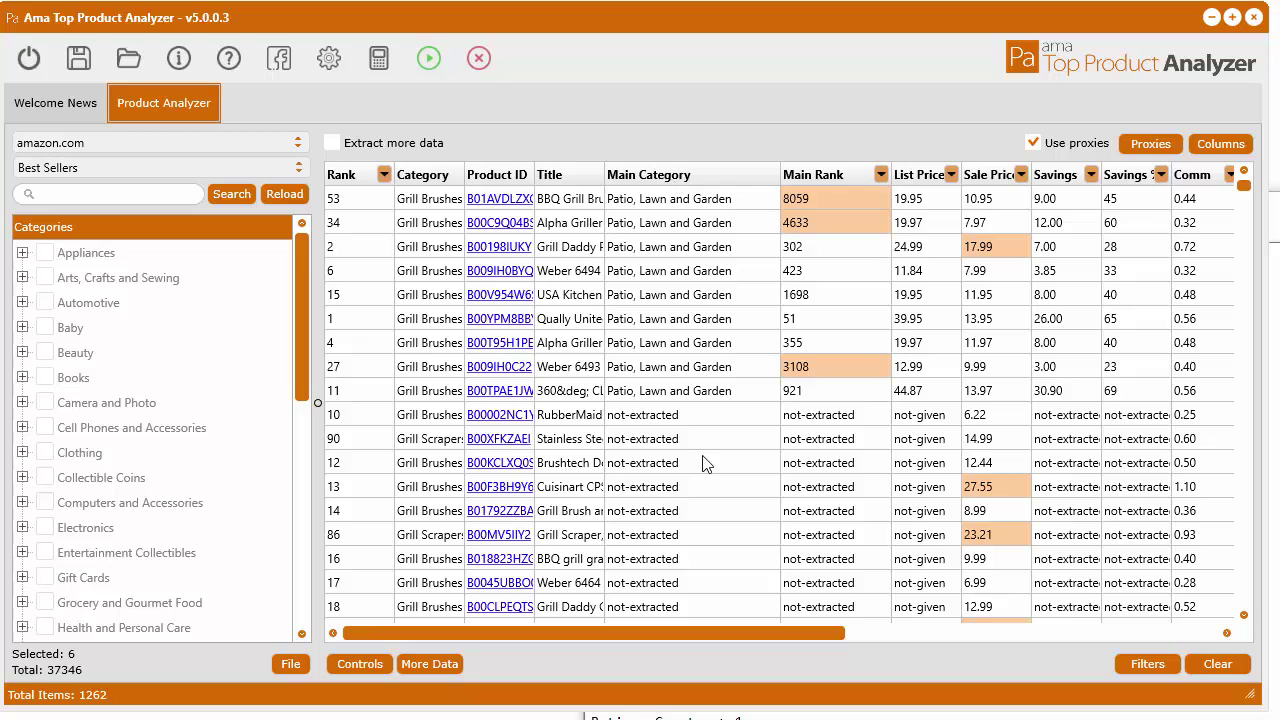
pyautogui.moveTo(735, 635); pyautogui.dragTo(895, 633)
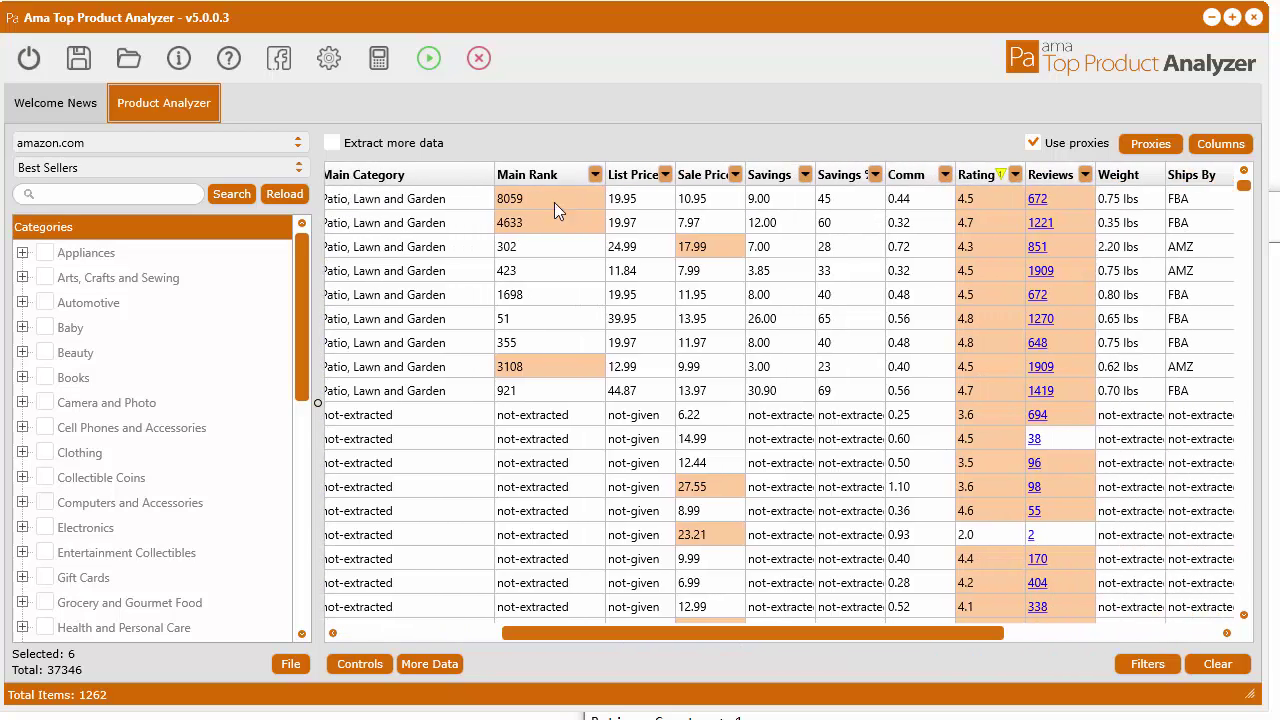
pyautogui.moveTo(675, 180); pyautogui.dragTo(705, 180)
pyautogui.moveTo(849, 640); pyautogui.dragTo(714, 652)
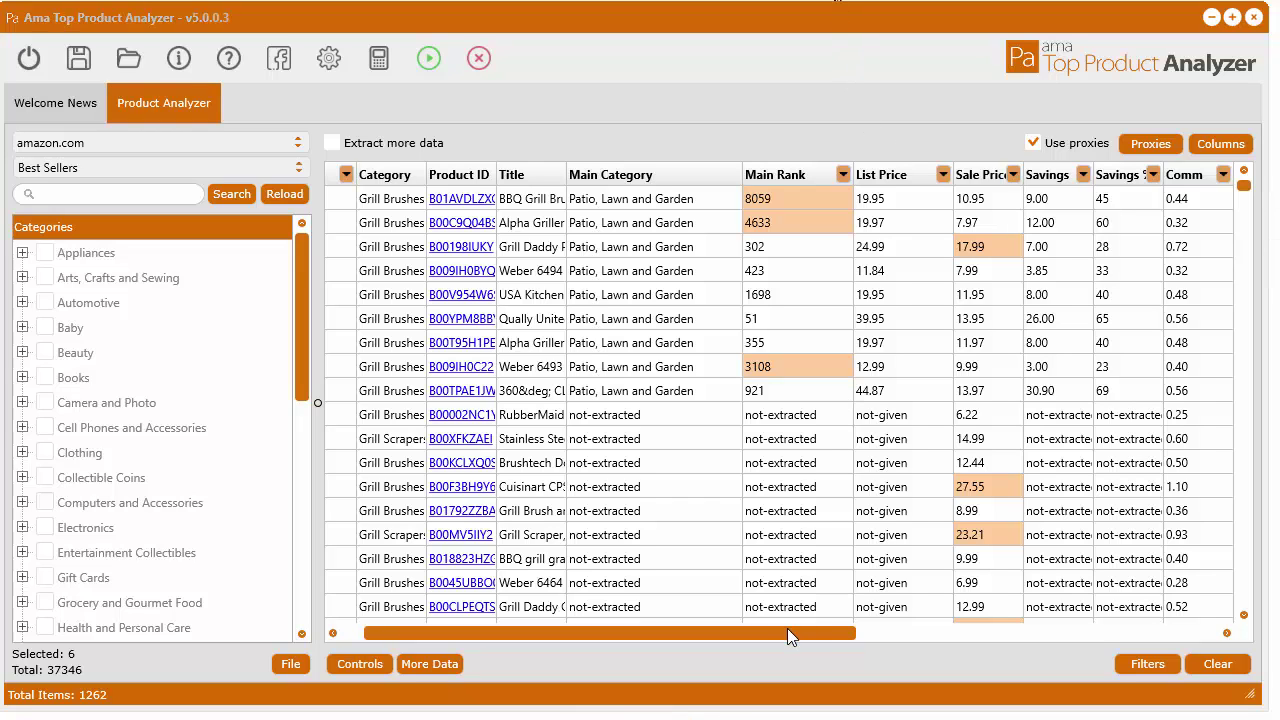
# Step: Apply the Greater > 25 quick filter to the Comm column and delete the filters again
pyautogui.moveTo(783, 630); pyautogui.dragTo(1062, 645)
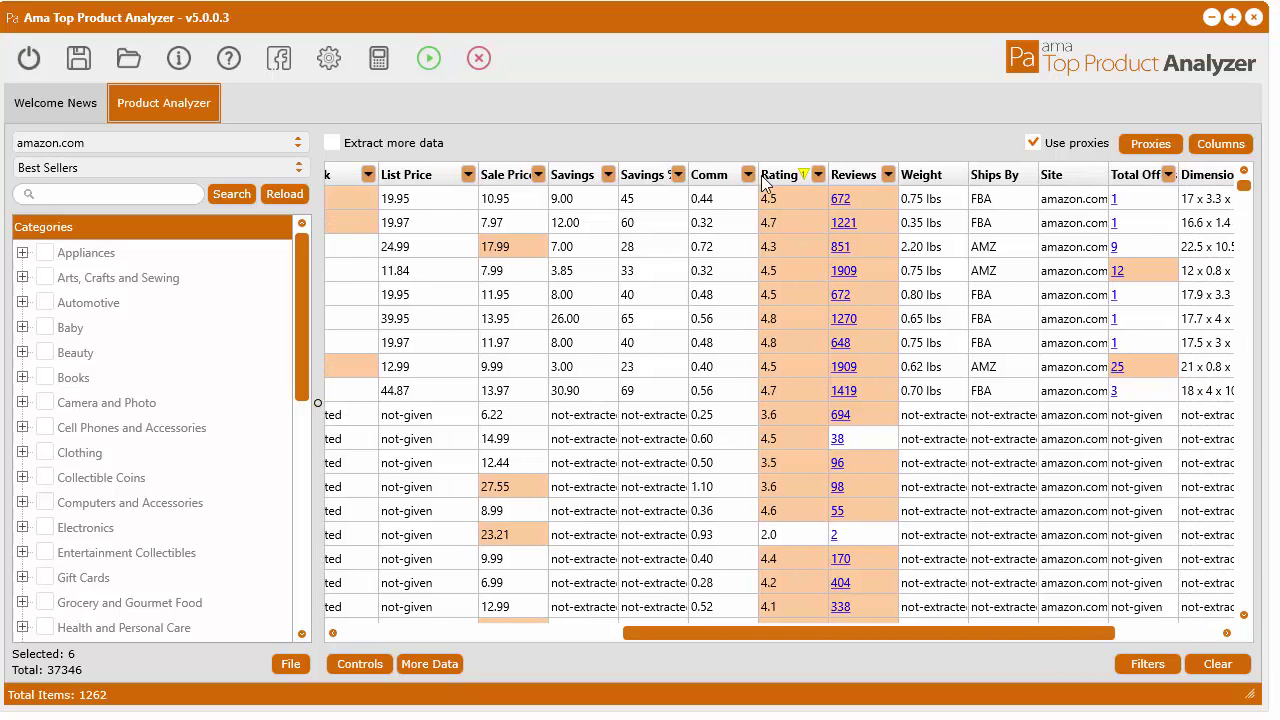
pyautogui.click(748, 175)
pyautogui.click(795, 271)
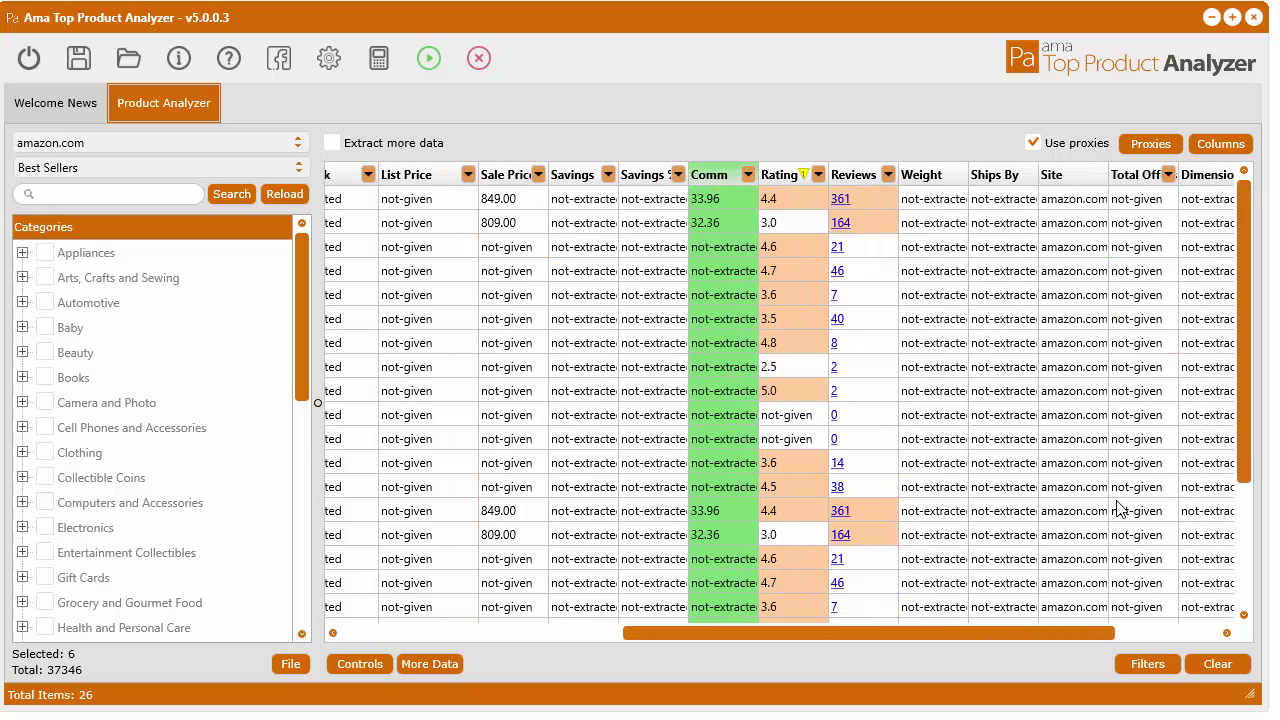
pyautogui.rightClick(819, 216)
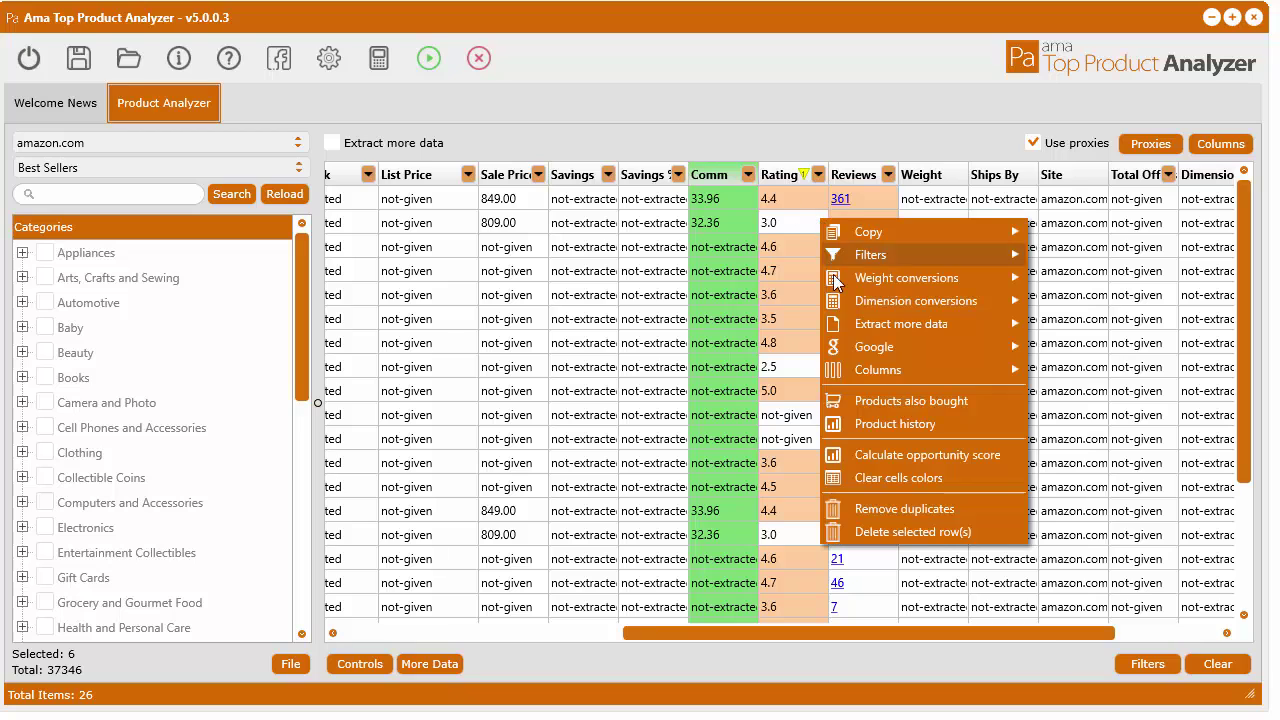
pyautogui.moveTo(885, 259)
pyautogui.click(1103, 296)
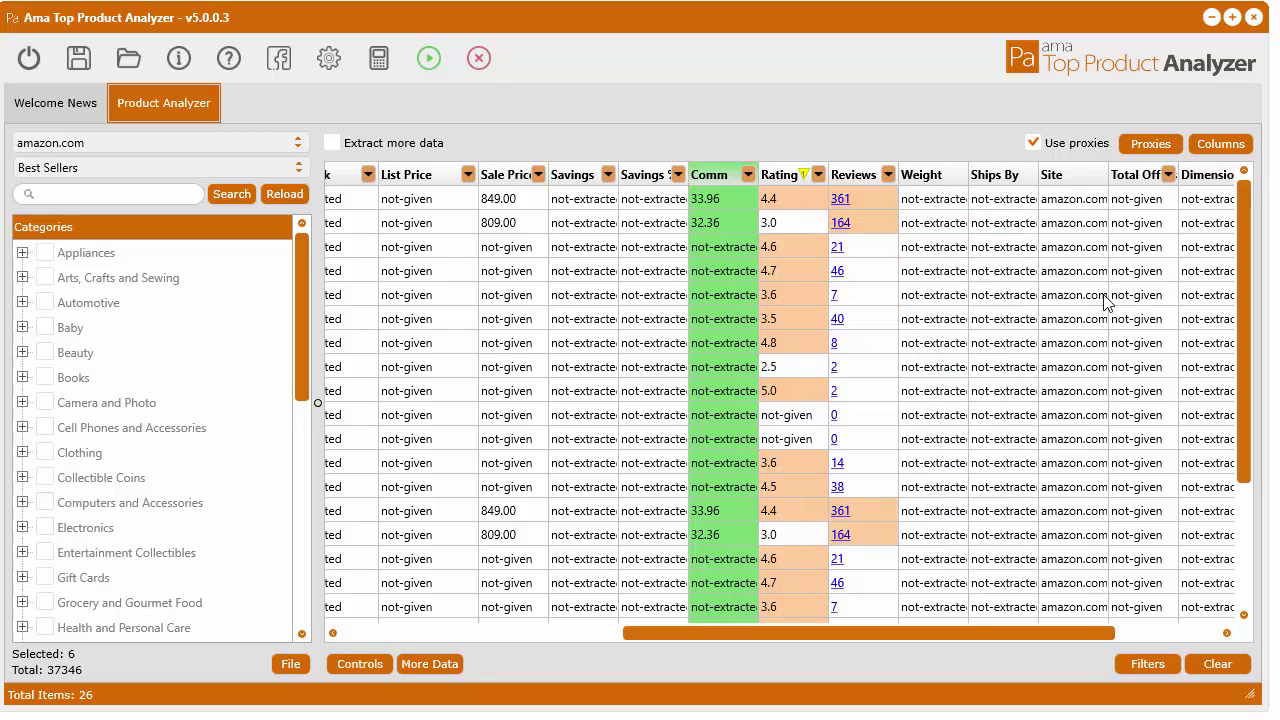
# Step: Show the custom filters window, look through the available columns, and choose Rank as the filter column
pyautogui.rightClick(594, 300)
pyautogui.moveTo(637, 325)
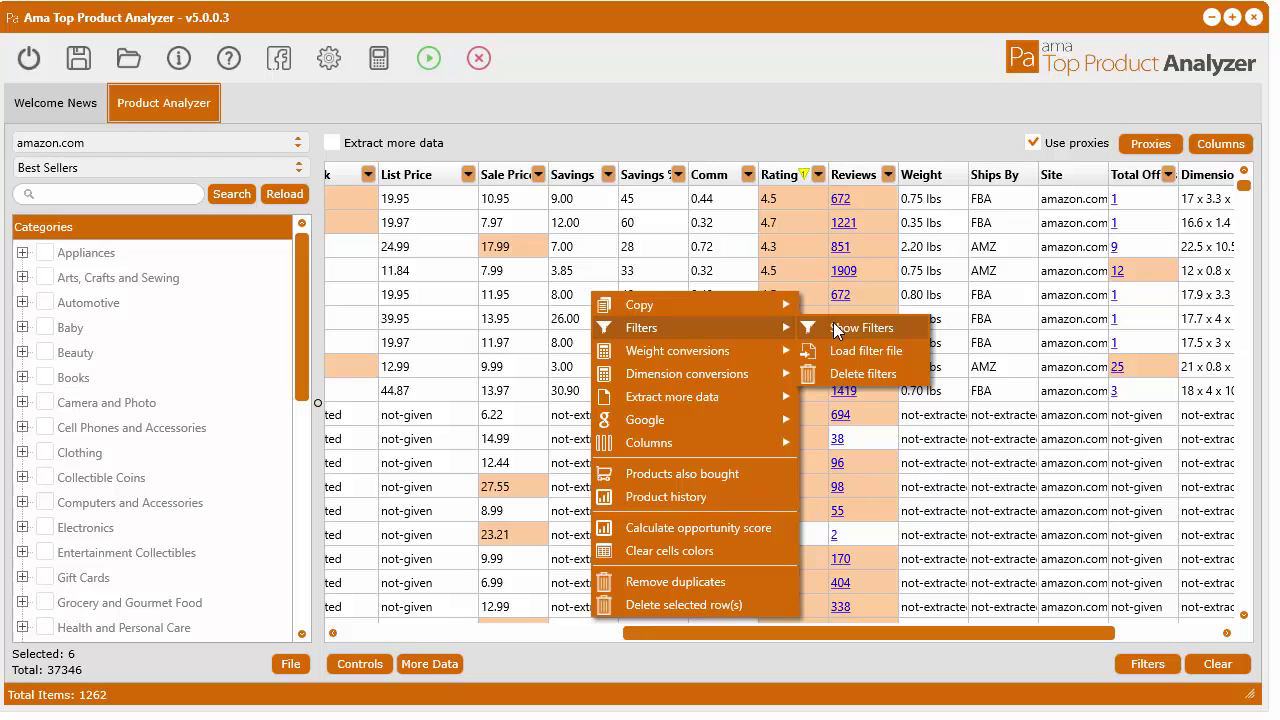
pyautogui.click(836, 323)
pyautogui.moveTo(1013, 68); pyautogui.dragTo(1028, 162)
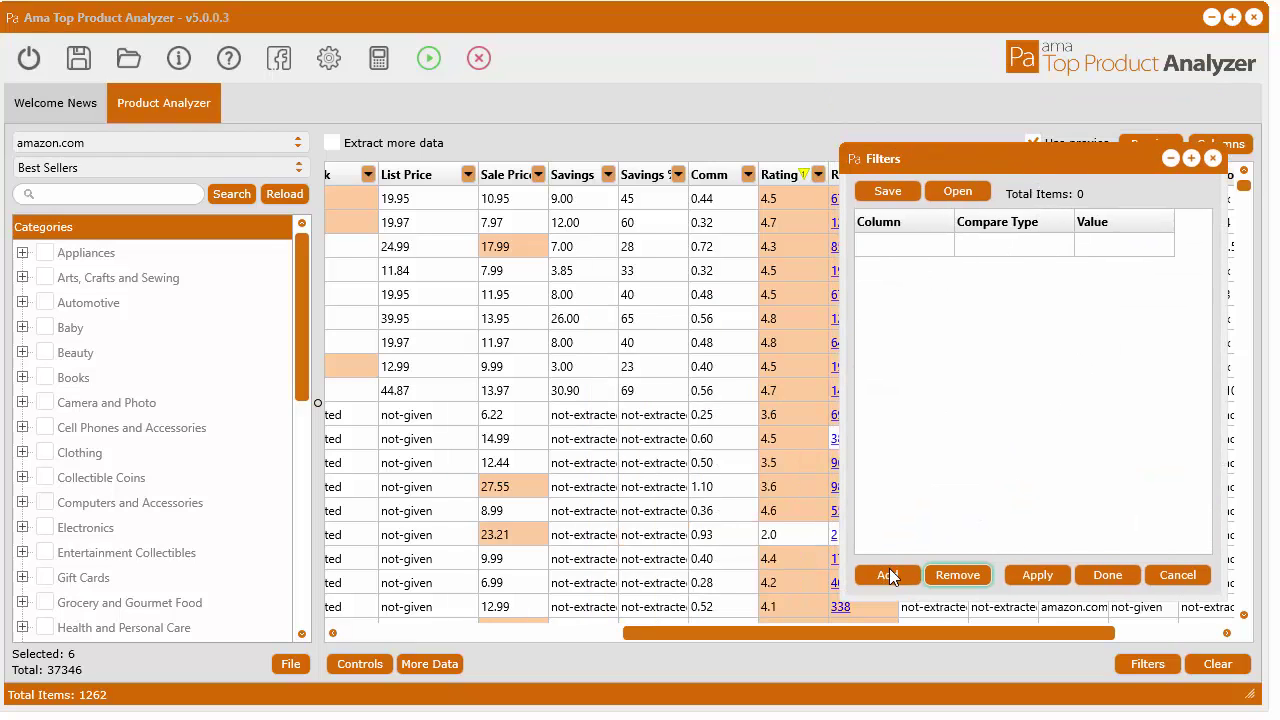
pyautogui.click(906, 244)
pyautogui.click(942, 245)
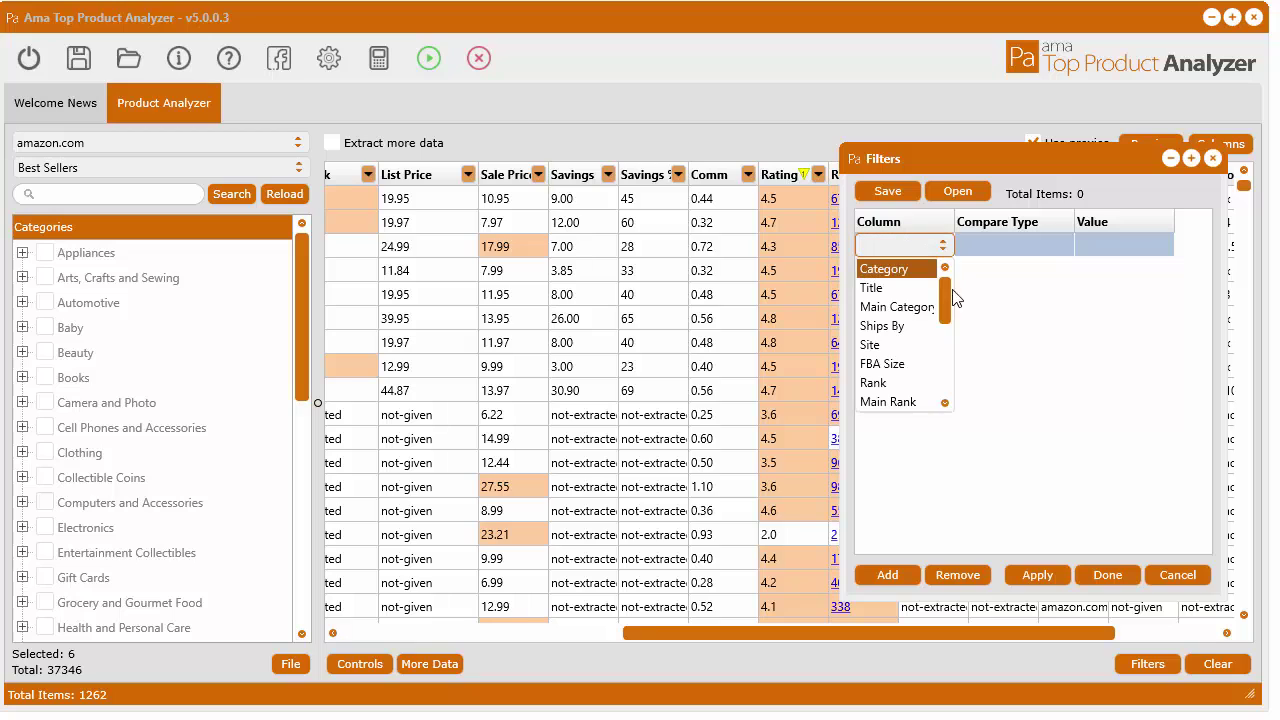
pyautogui.moveTo(944, 300)
pyautogui.mouseDown()
pyautogui.moveTo(952, 402)
pyautogui.moveTo(946, 298)
pyautogui.mouseUp()
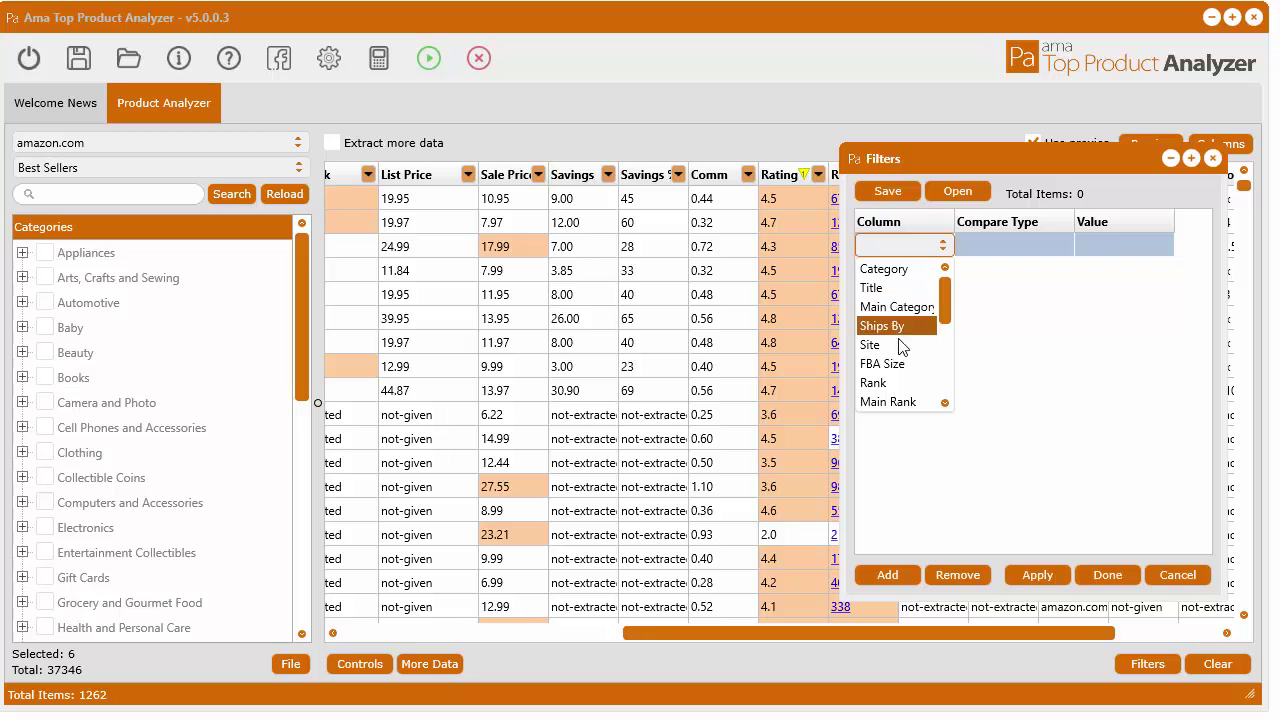
pyautogui.click(889, 382)
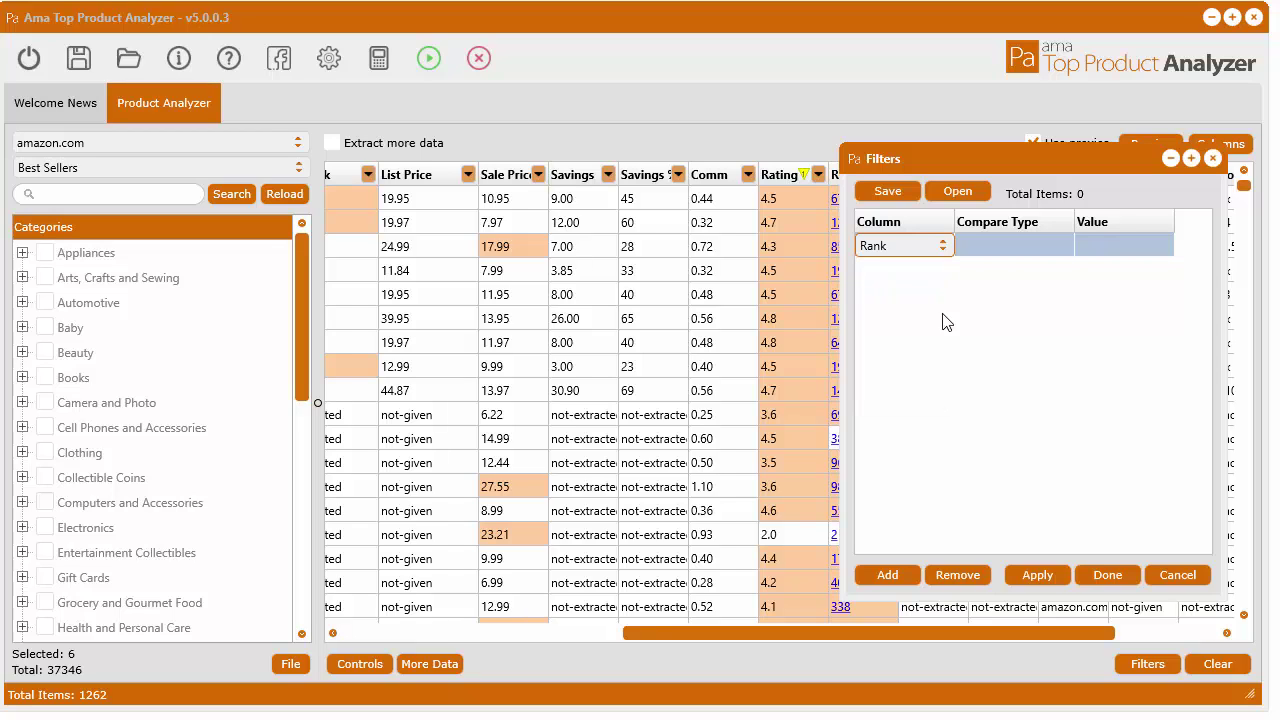
# Step: Review the compare types offered for the Rank filter and cancel the custom filter
pyautogui.click(990, 250)
pyautogui.click(986, 249)
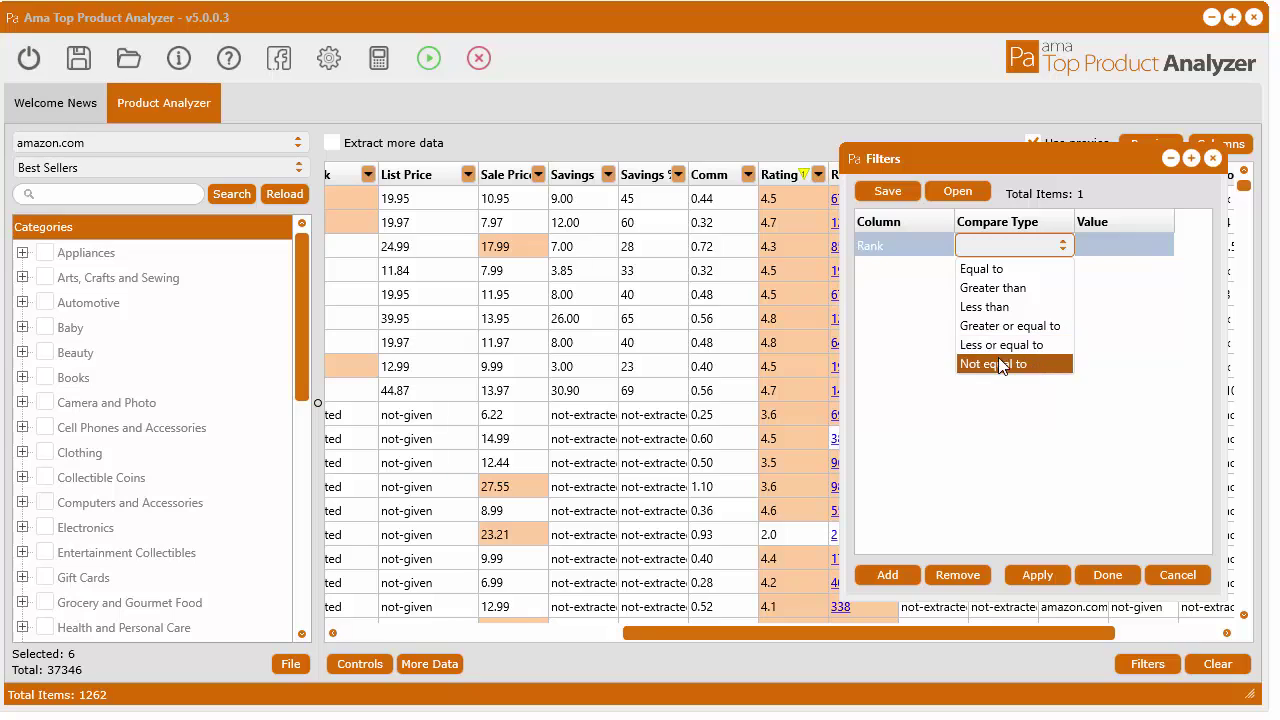
pyautogui.click(1040, 418)
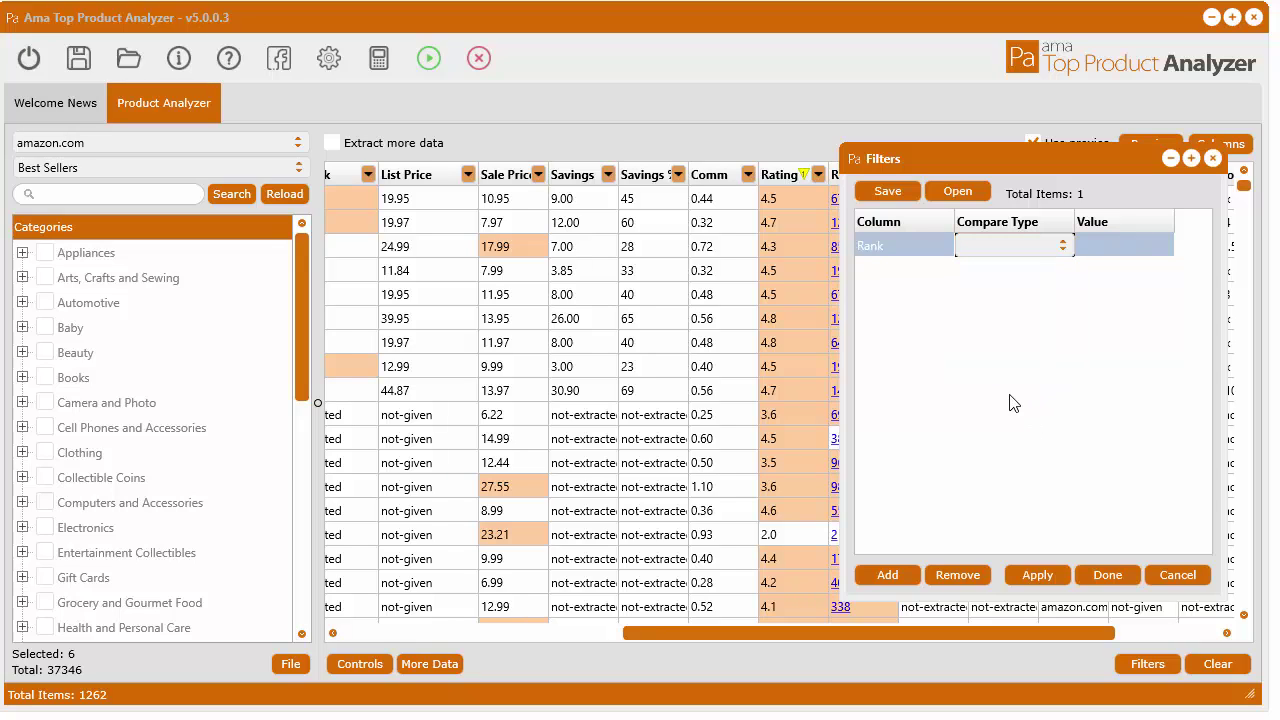
pyautogui.click(1177, 577)
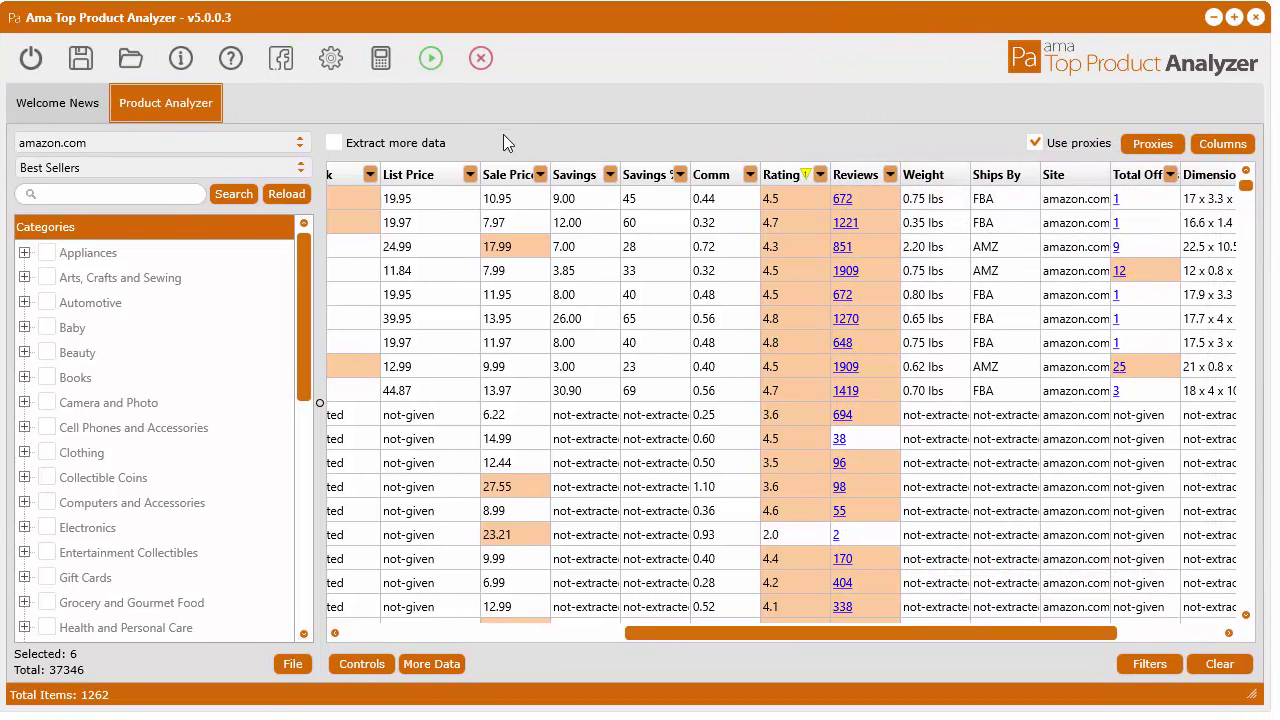
# Step: Look through the quick filters offered for the Sale Price column and dismiss the list without applying one
pyautogui.click(540, 174)
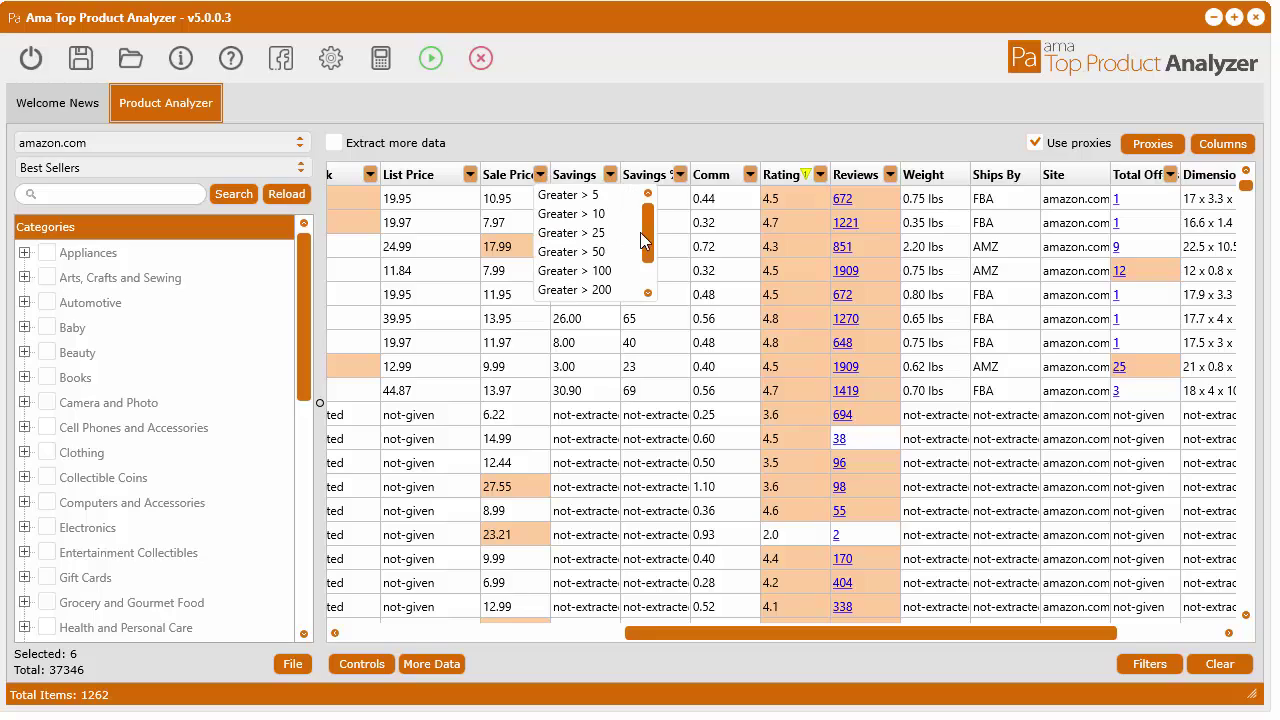
pyautogui.moveTo(645, 240); pyautogui.dragTo(663, 357)
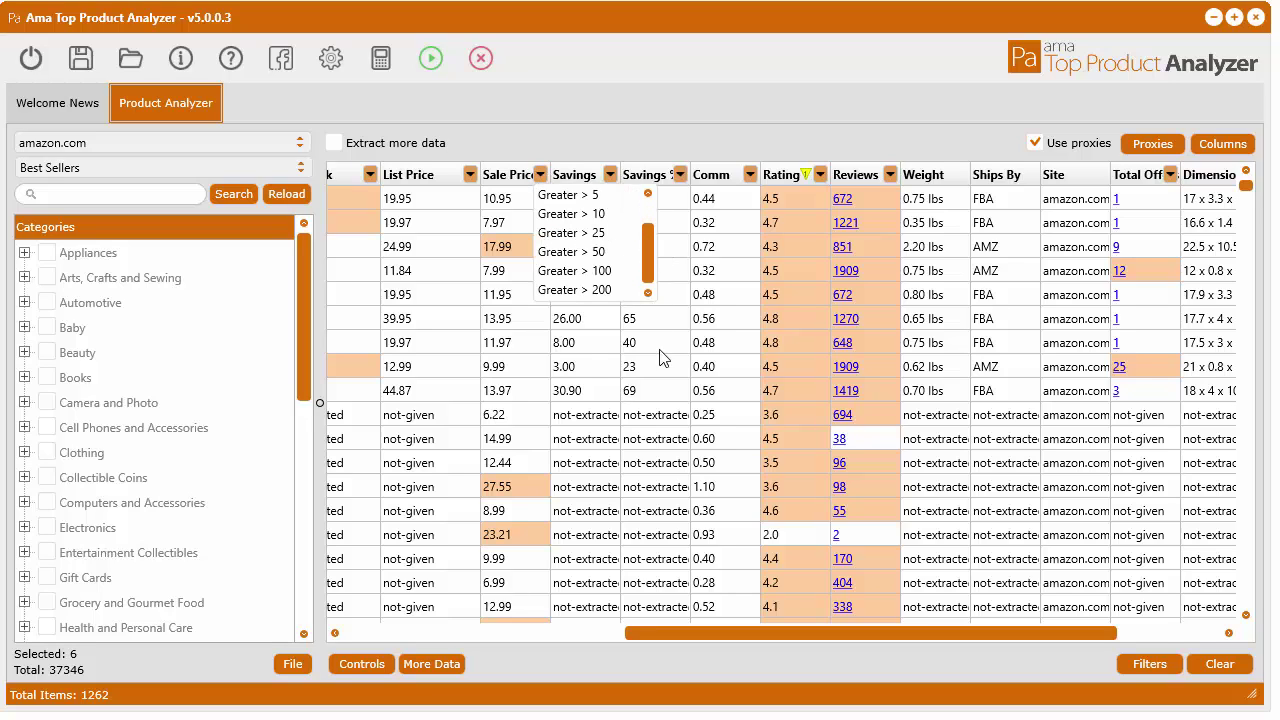
pyautogui.click(657, 440)
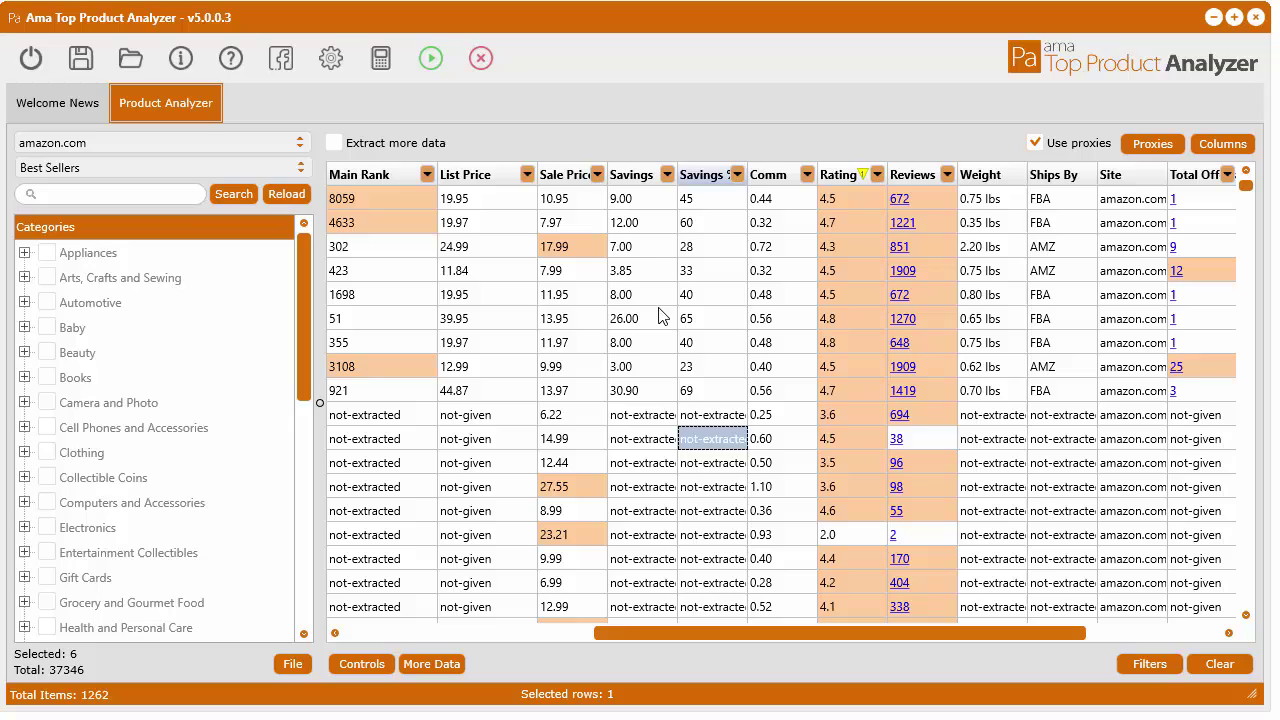
pyautogui.click(641, 222)
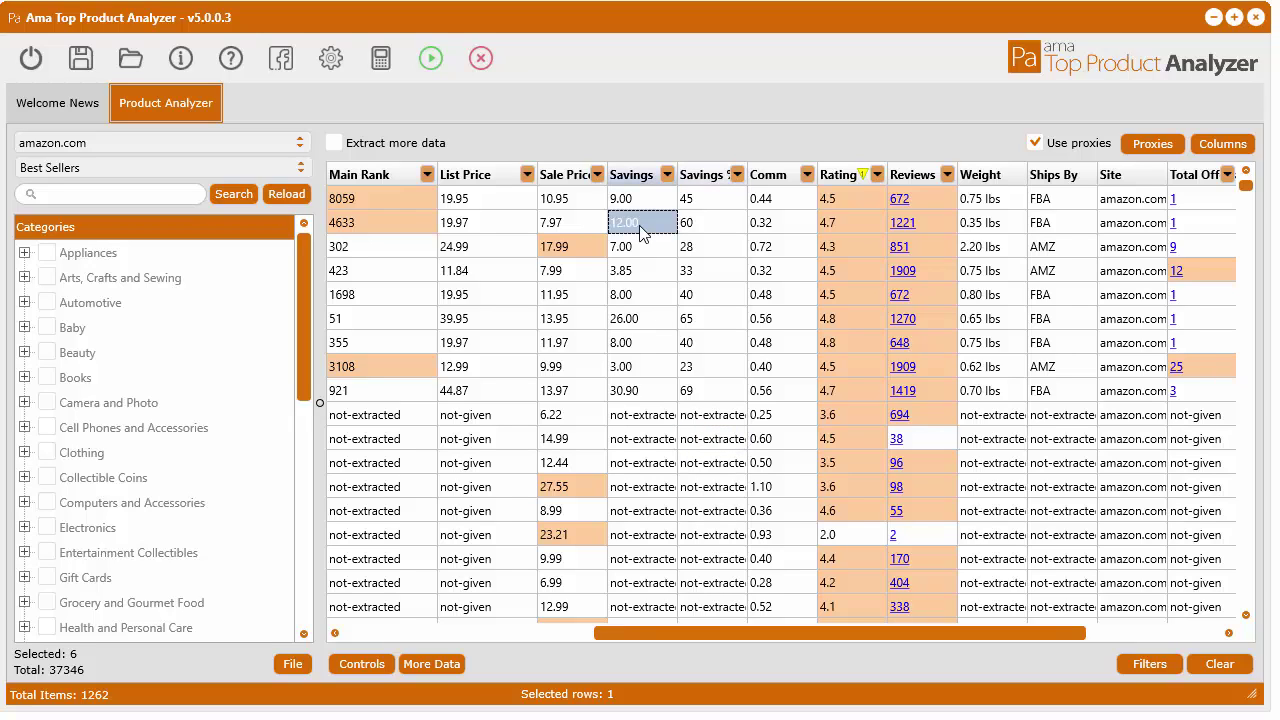